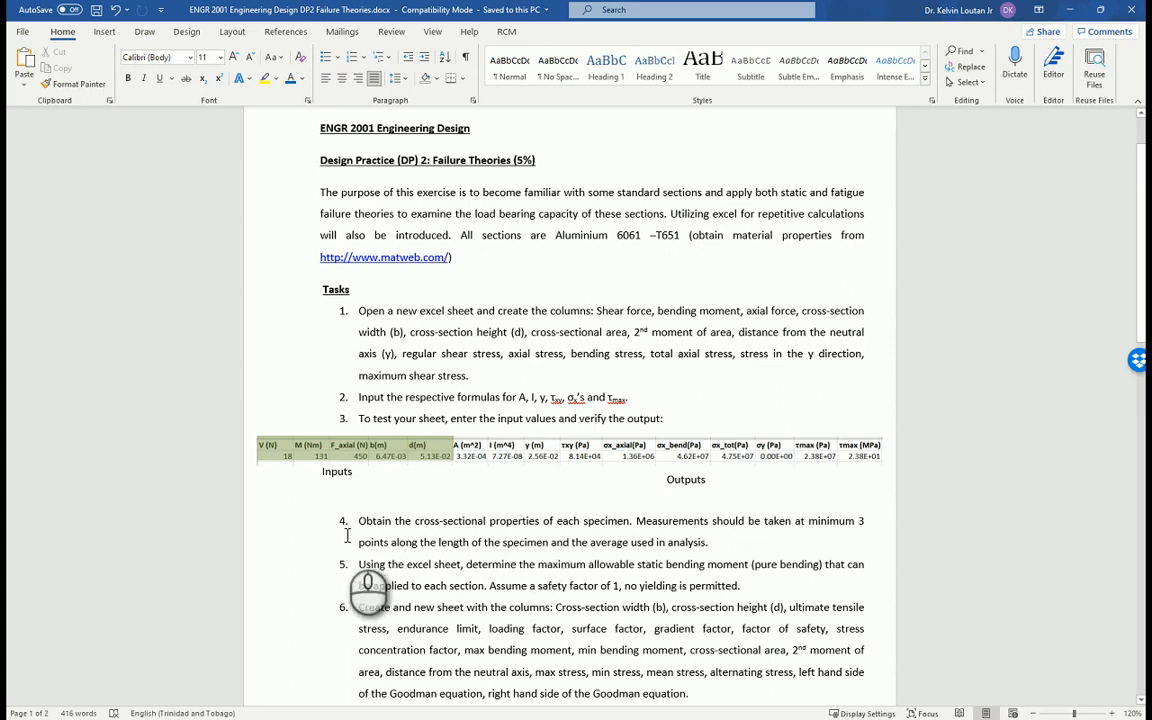
Examine the design practice tasks and the specimens' b and d measurements in Group 1.docx, closing that document after reading.
scroll(347, 536, down, 1)
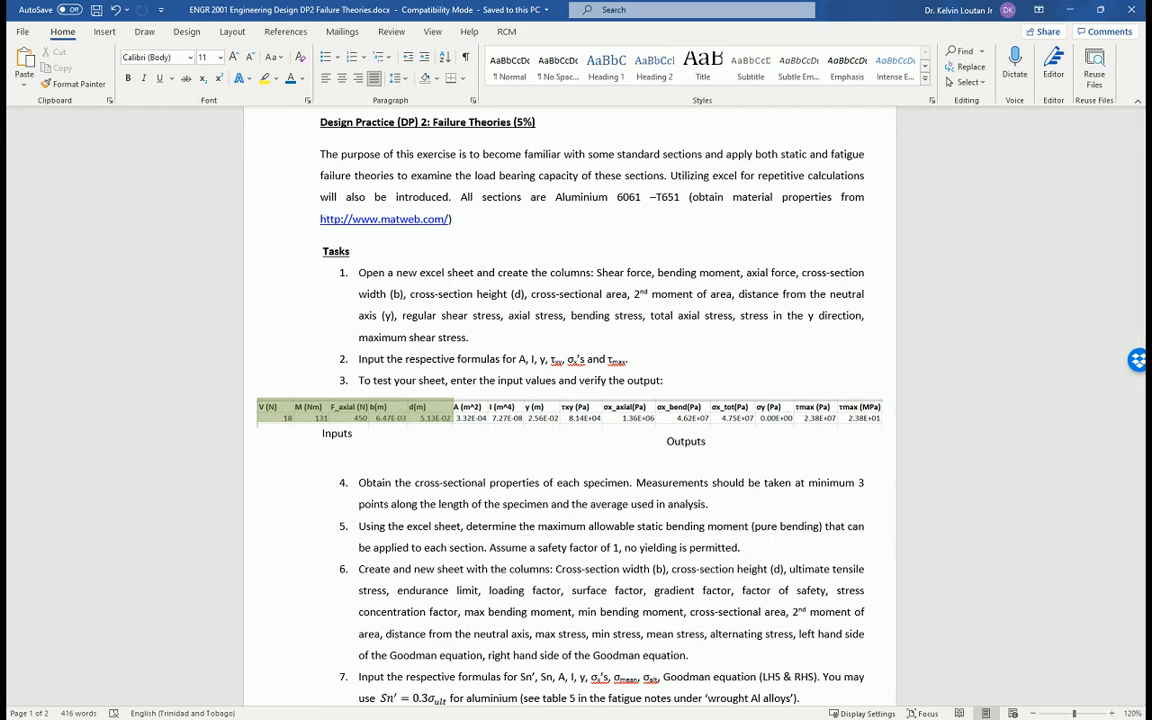
key(alt+Tab)
scroll(617, 481, up, 3)
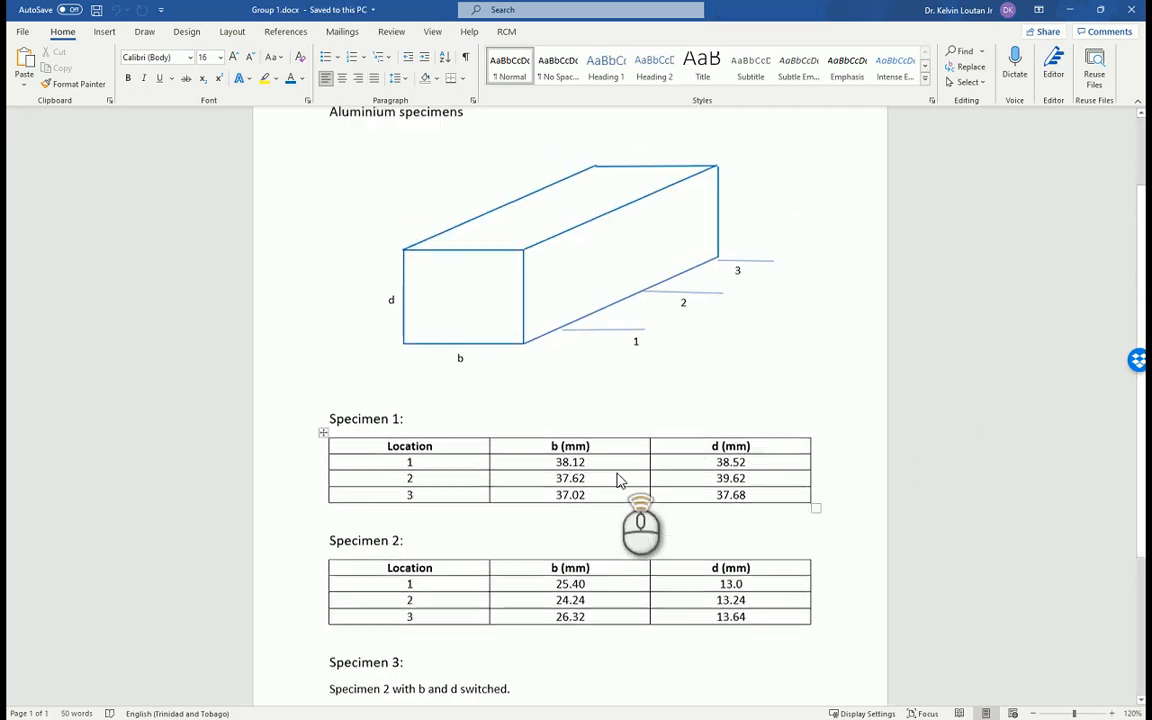
scroll(617, 478, down, 3)
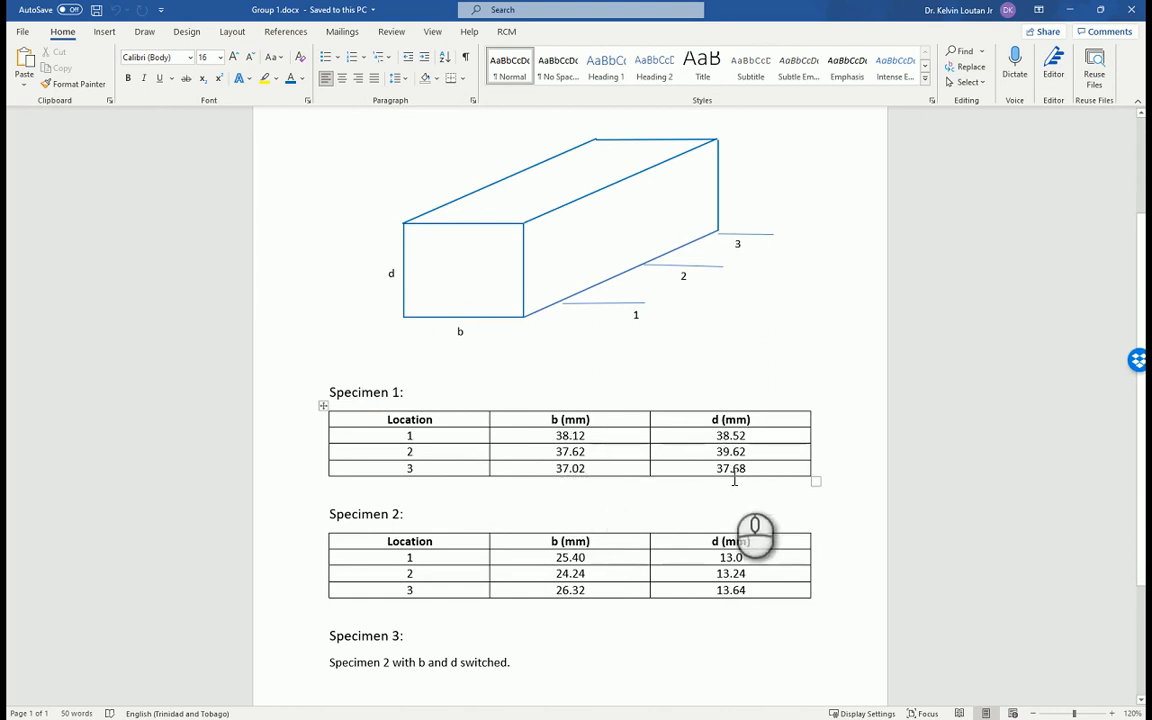
scroll(733, 483, down, 2)
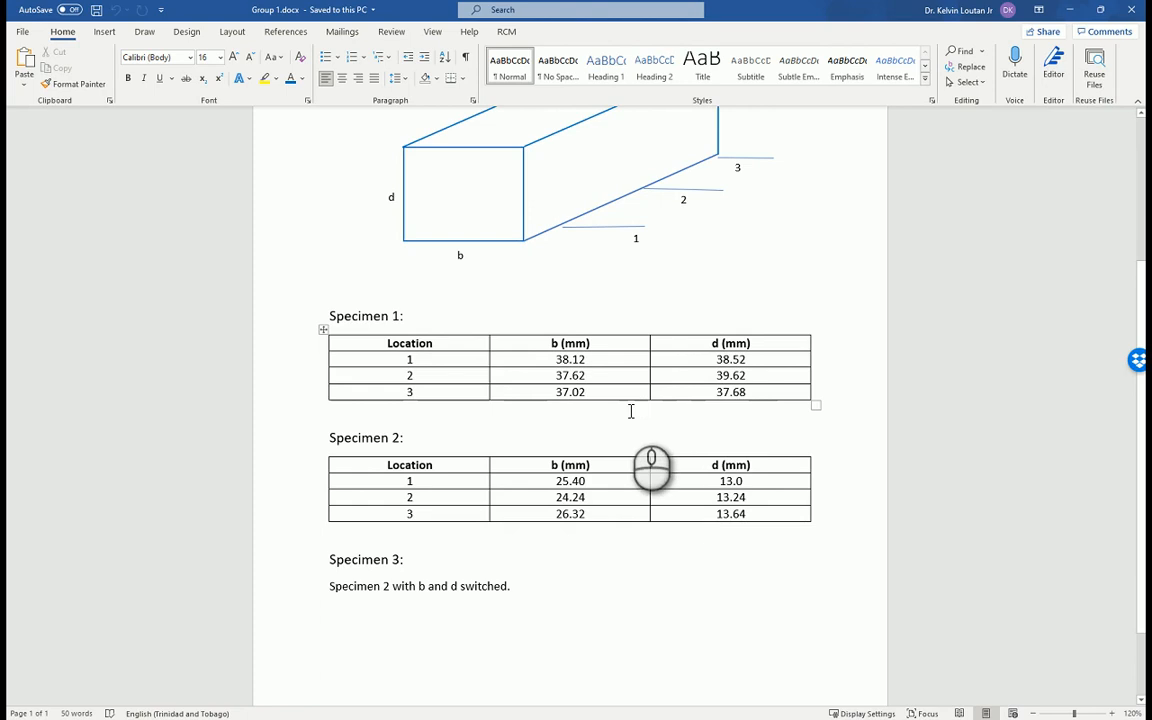
scroll(744, 423, down, 2)
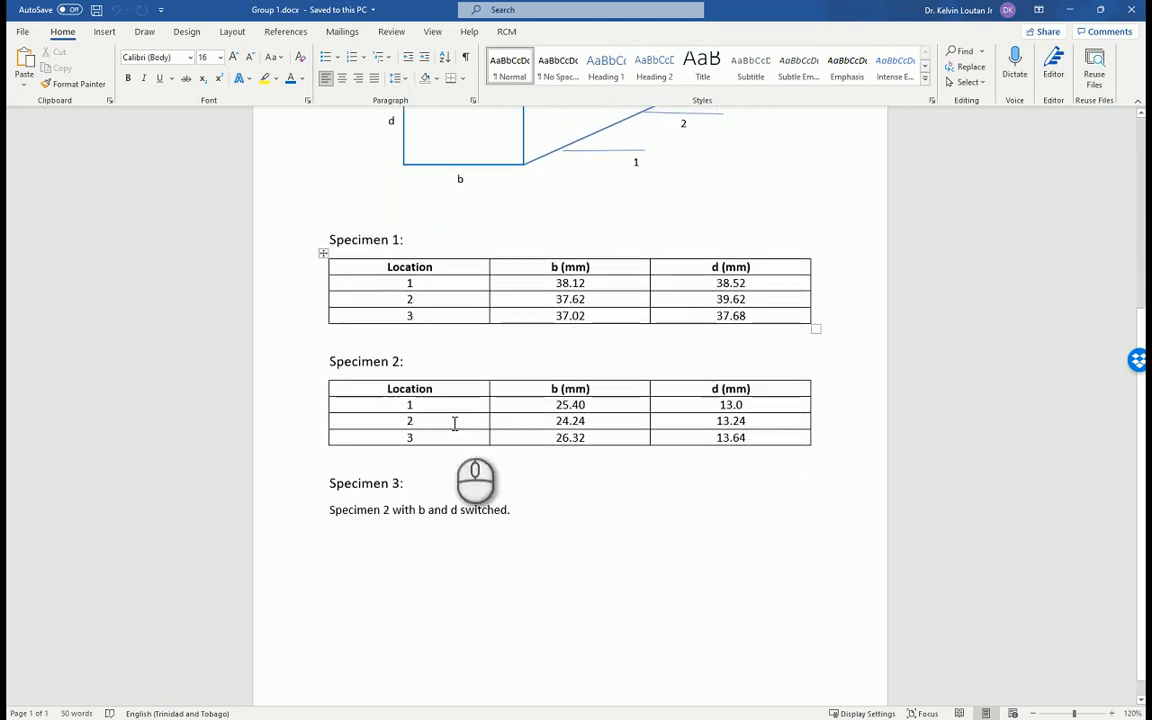
scroll(727, 432, down, 1)
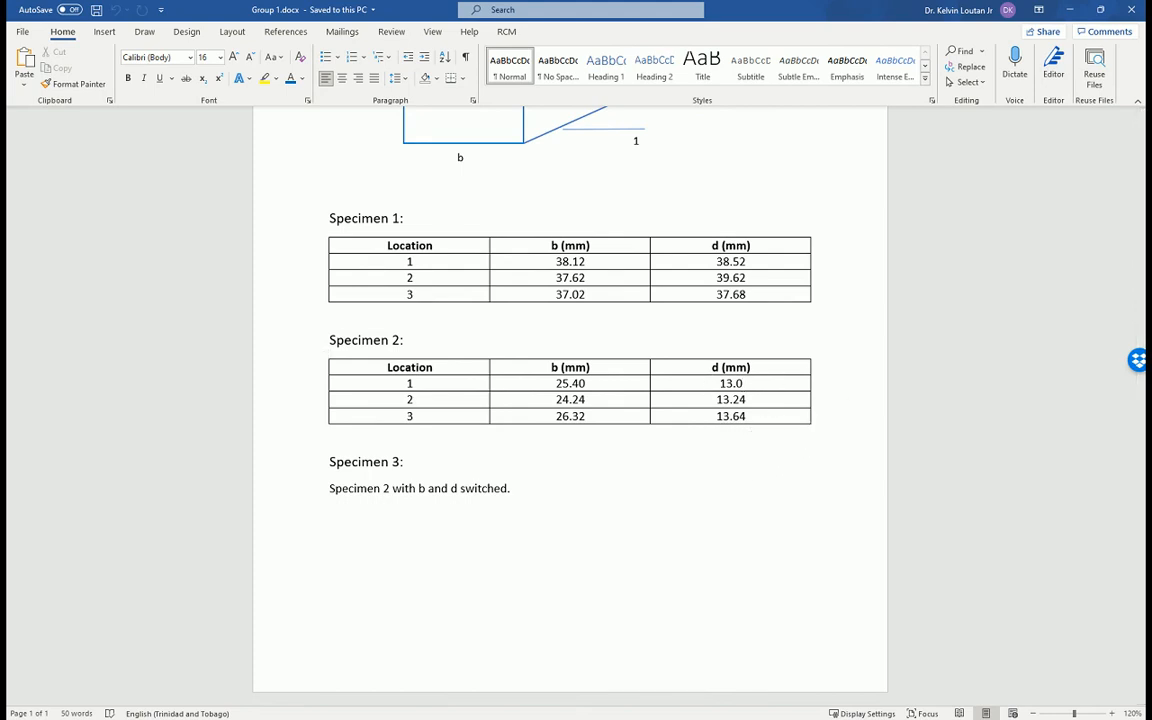
click(1131, 9)
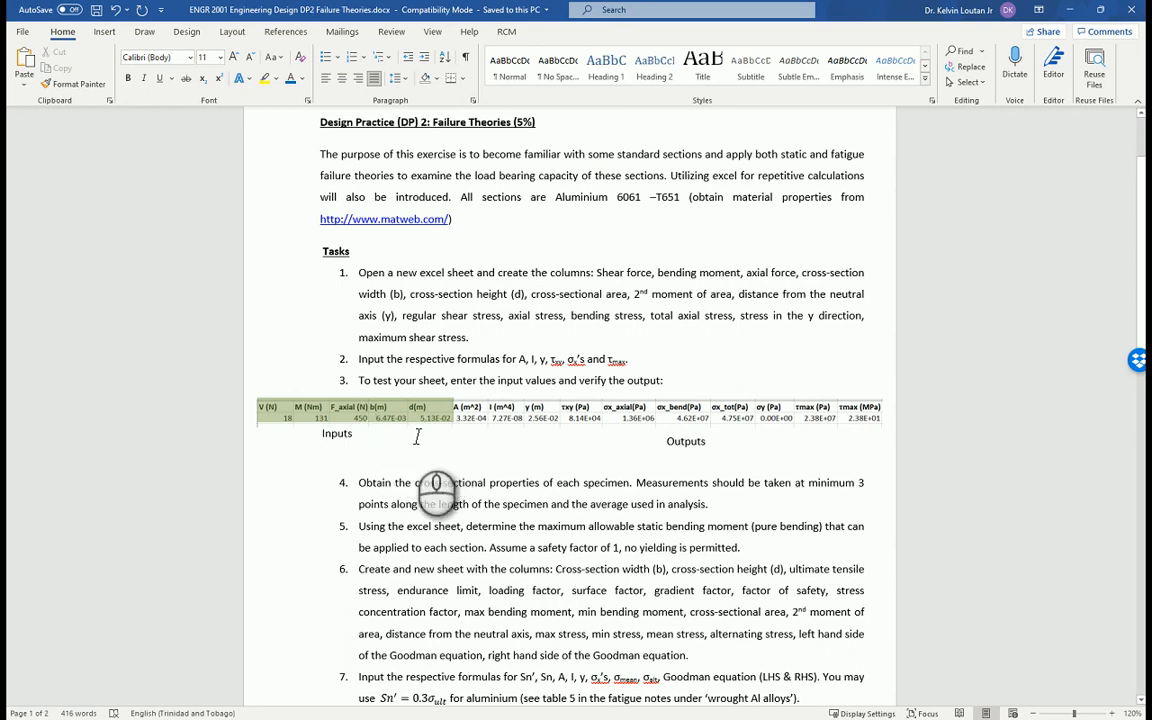
scroll(430, 467, down, 2)
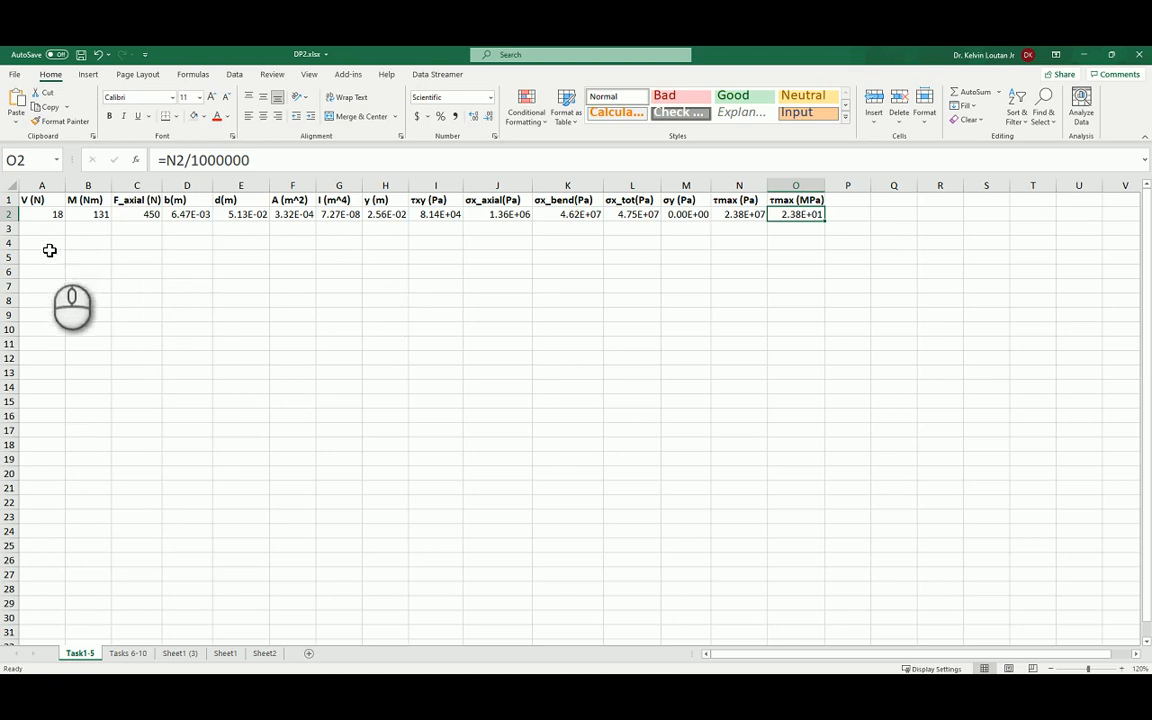
Set the shear force V in A2 and the axial force F_axial in C2 to 0 for pure bending.
click(53, 218)
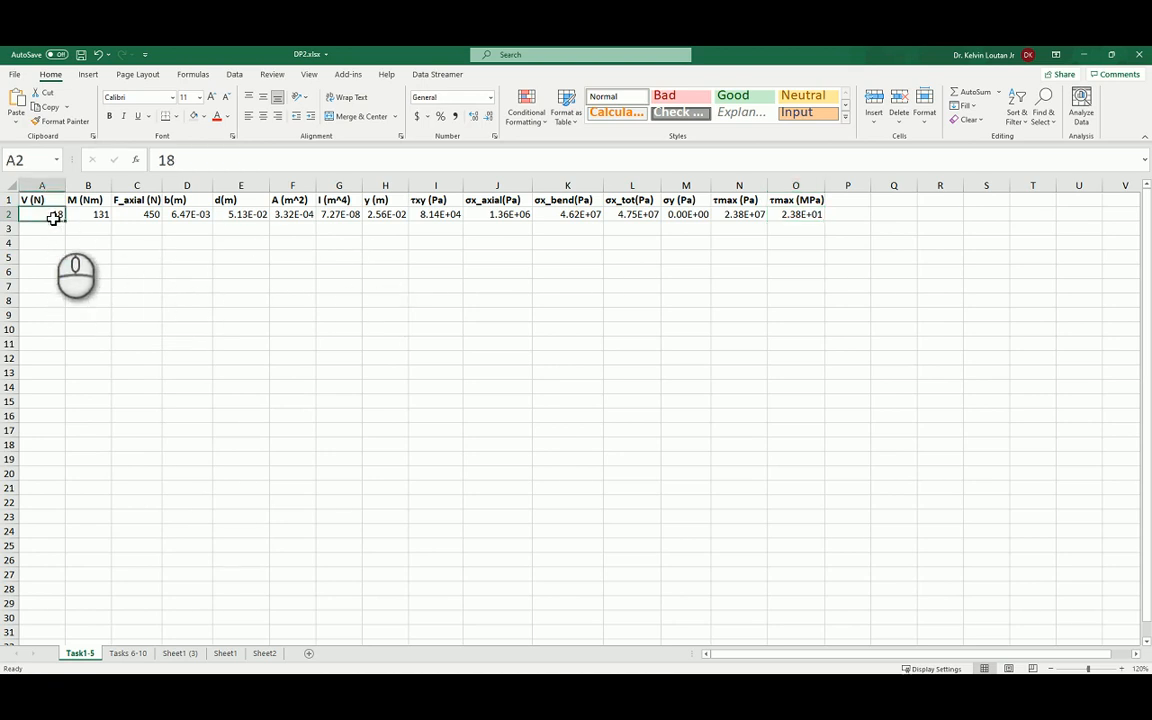
text(0)
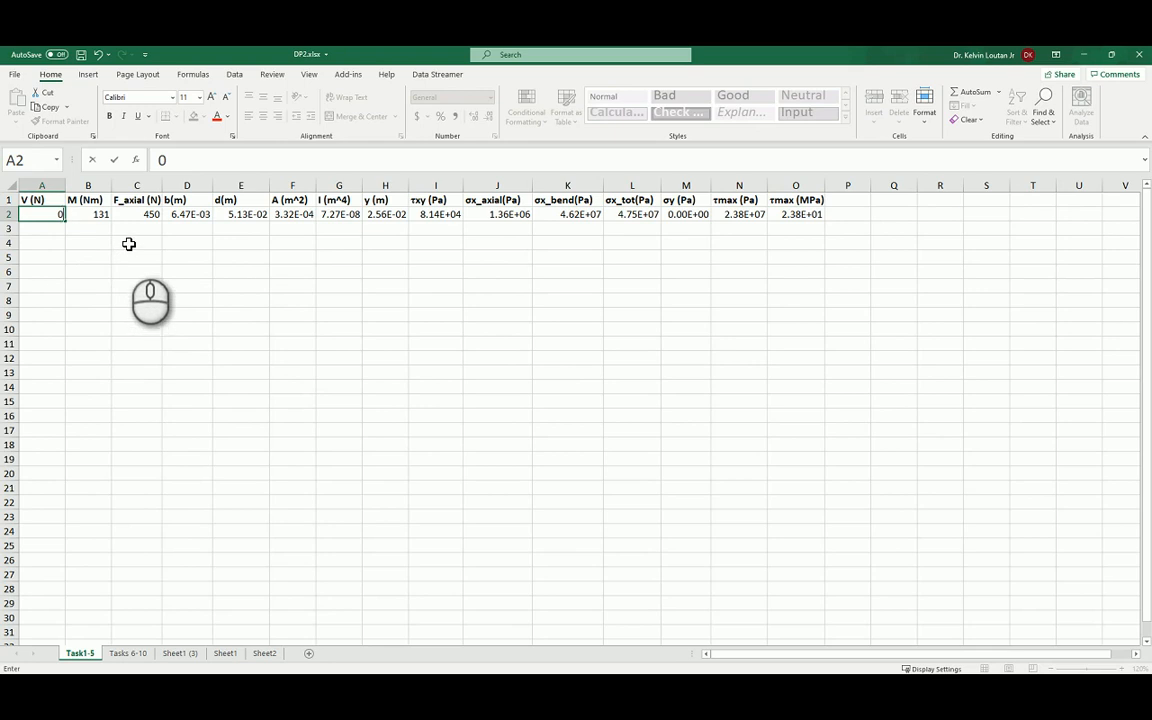
click(141, 215)
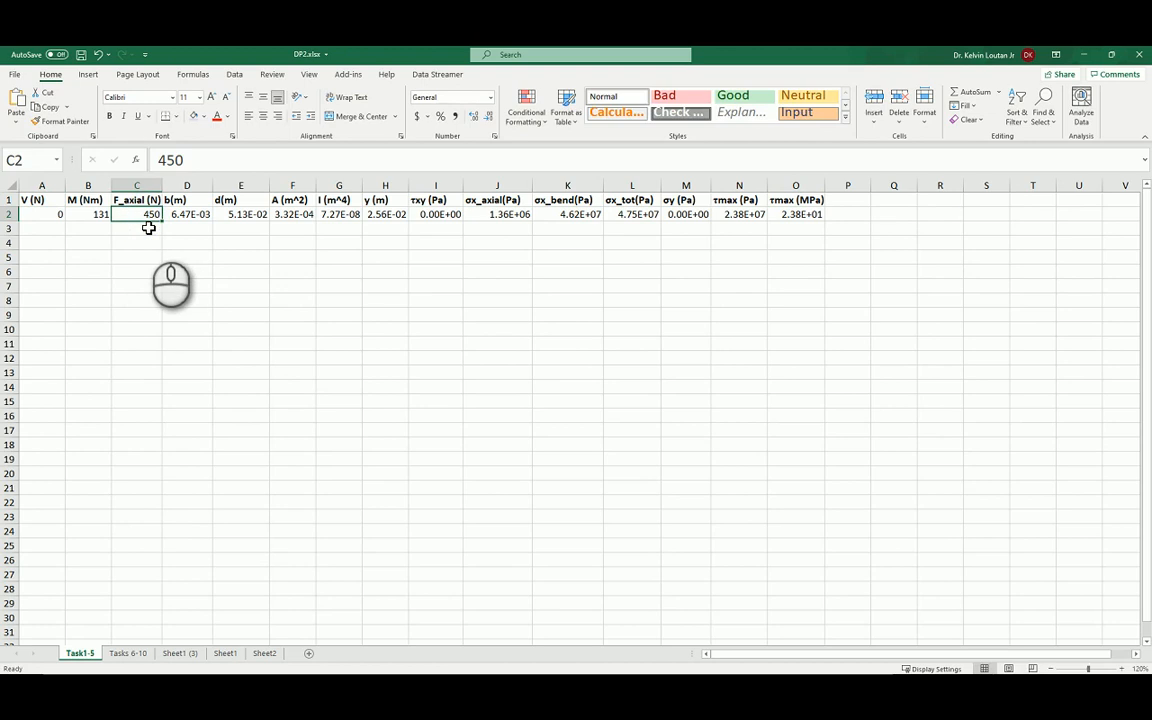
text(0)
click(144, 240)
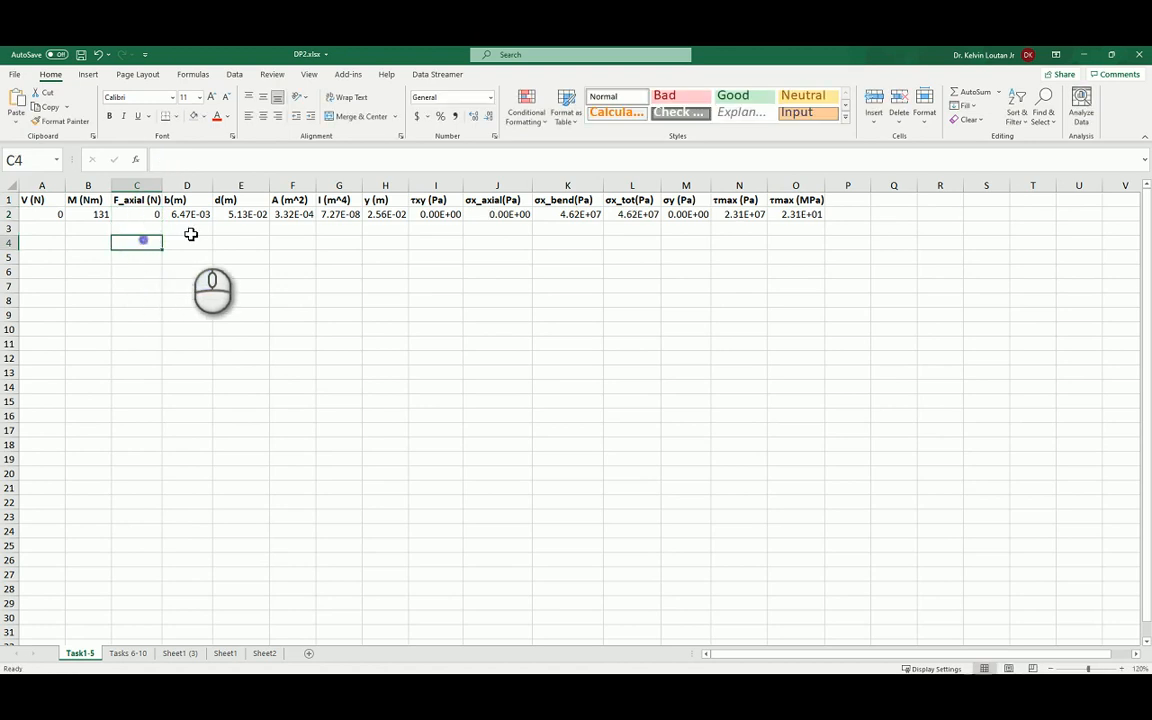
click(193, 216)
click(247, 214)
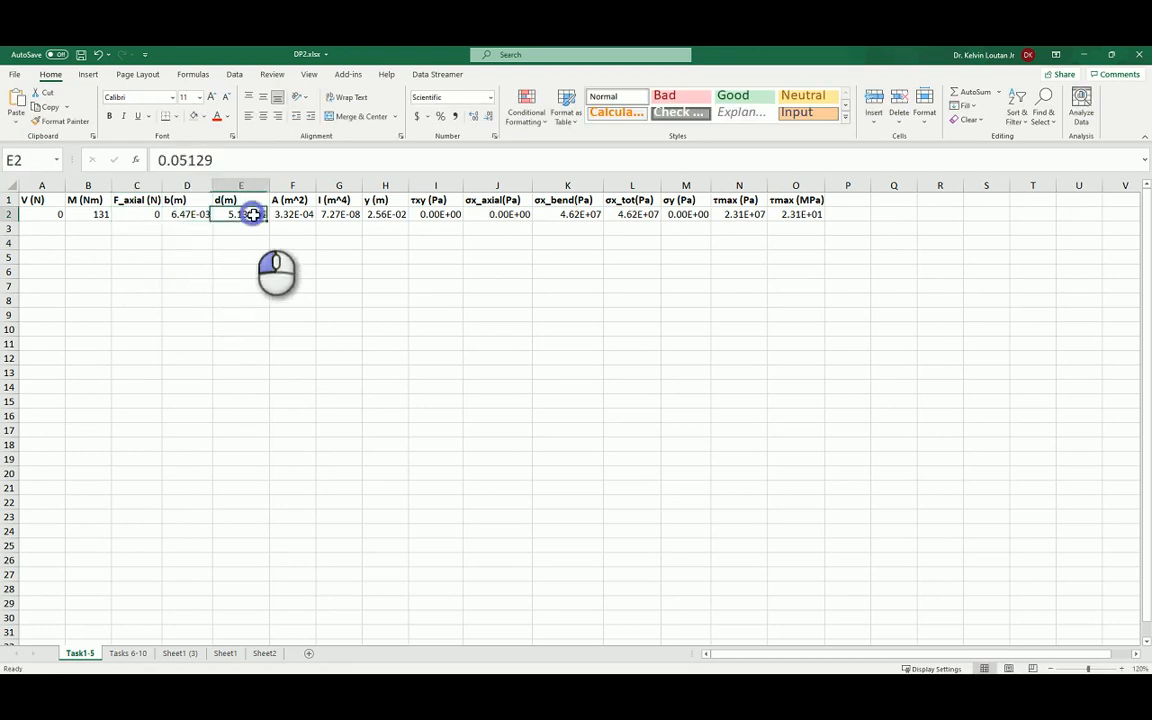
click(182, 216)
click(238, 217)
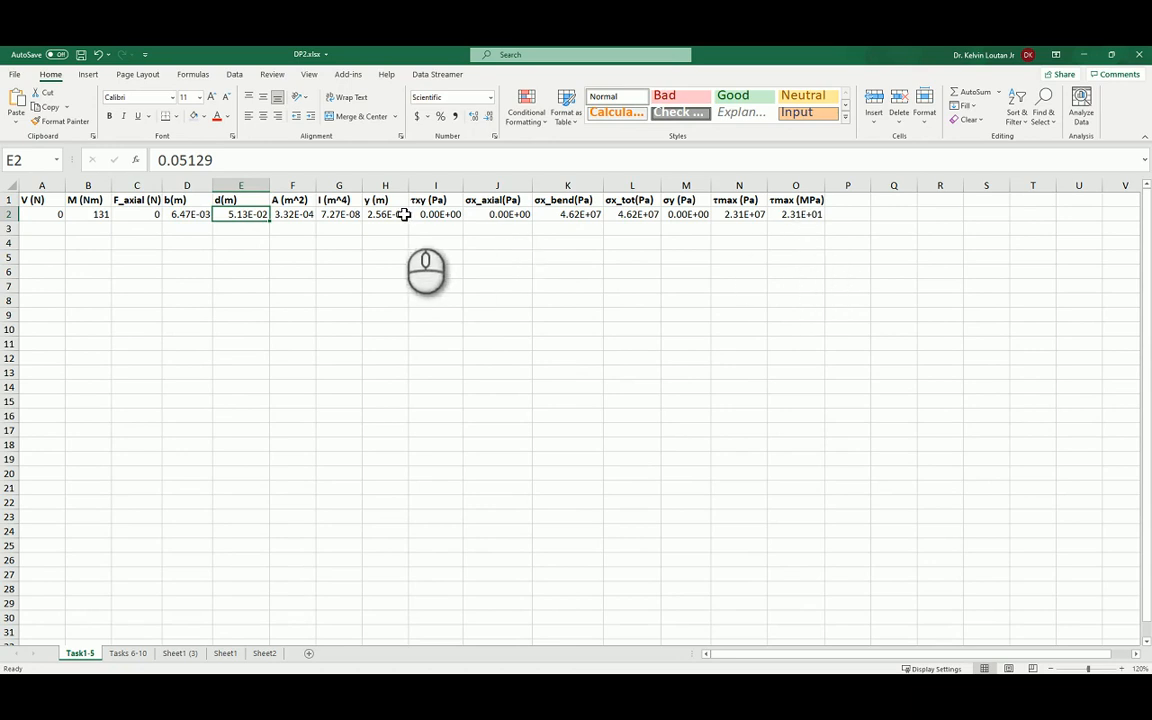
Change the format of the τmax (MPa) result in O2 to Number with two decimal places.
click(803, 214)
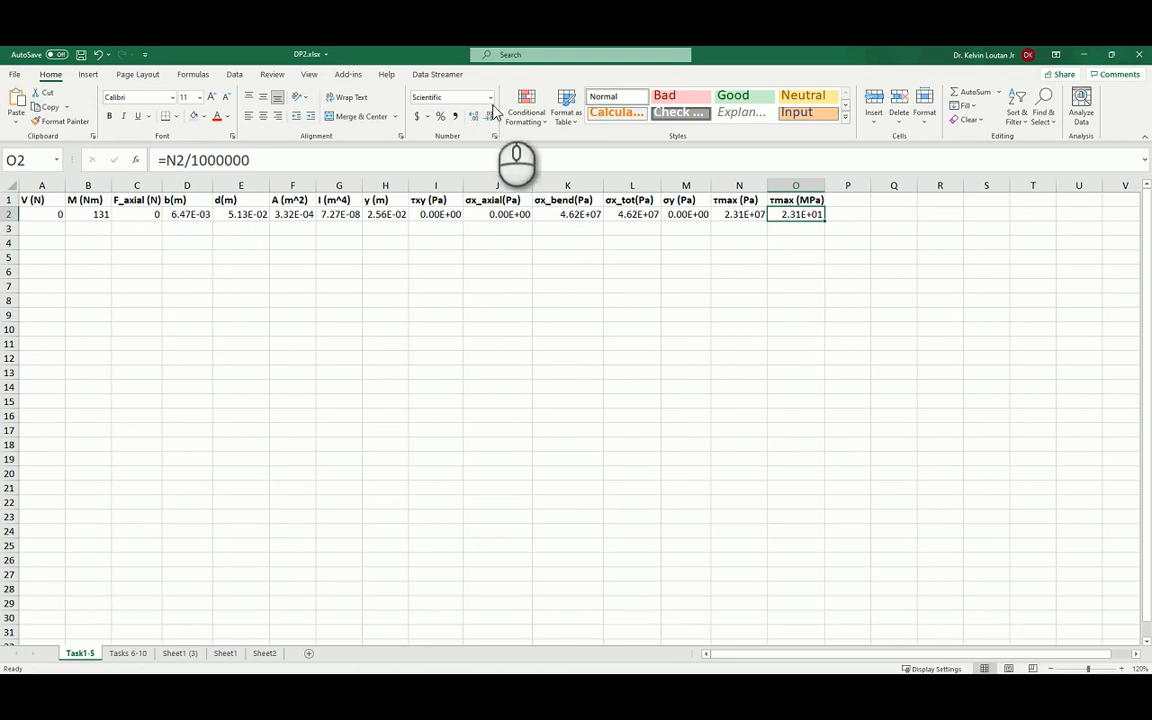
click(490, 97)
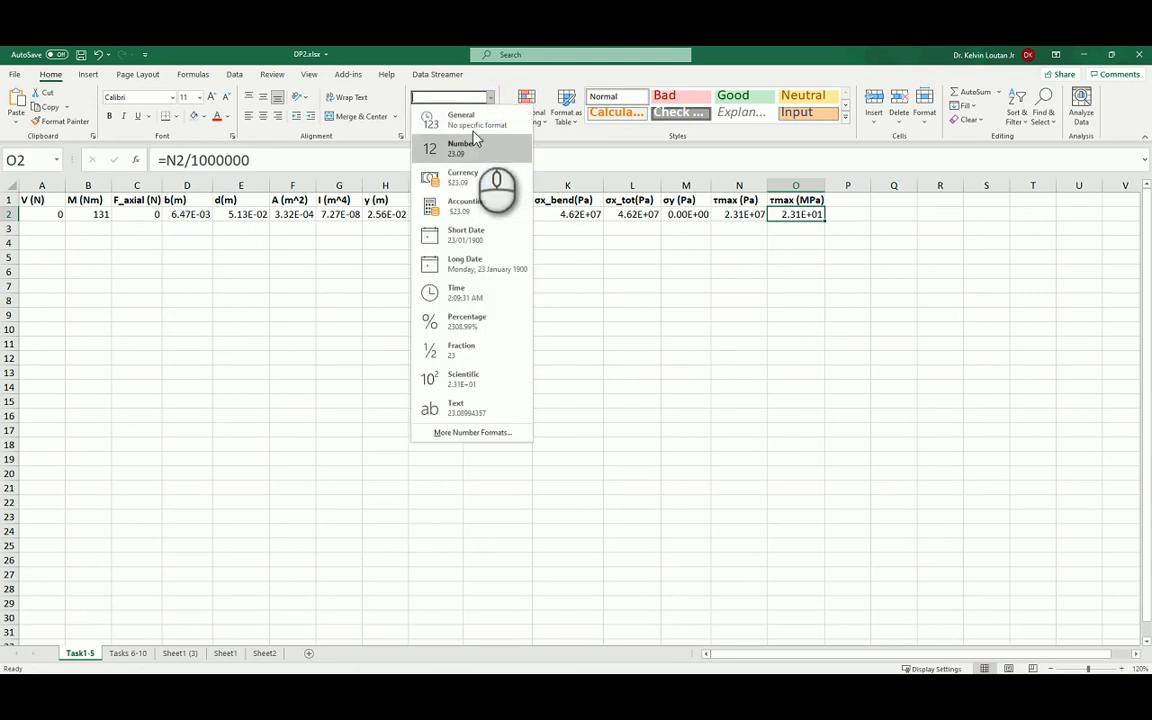
click(475, 130)
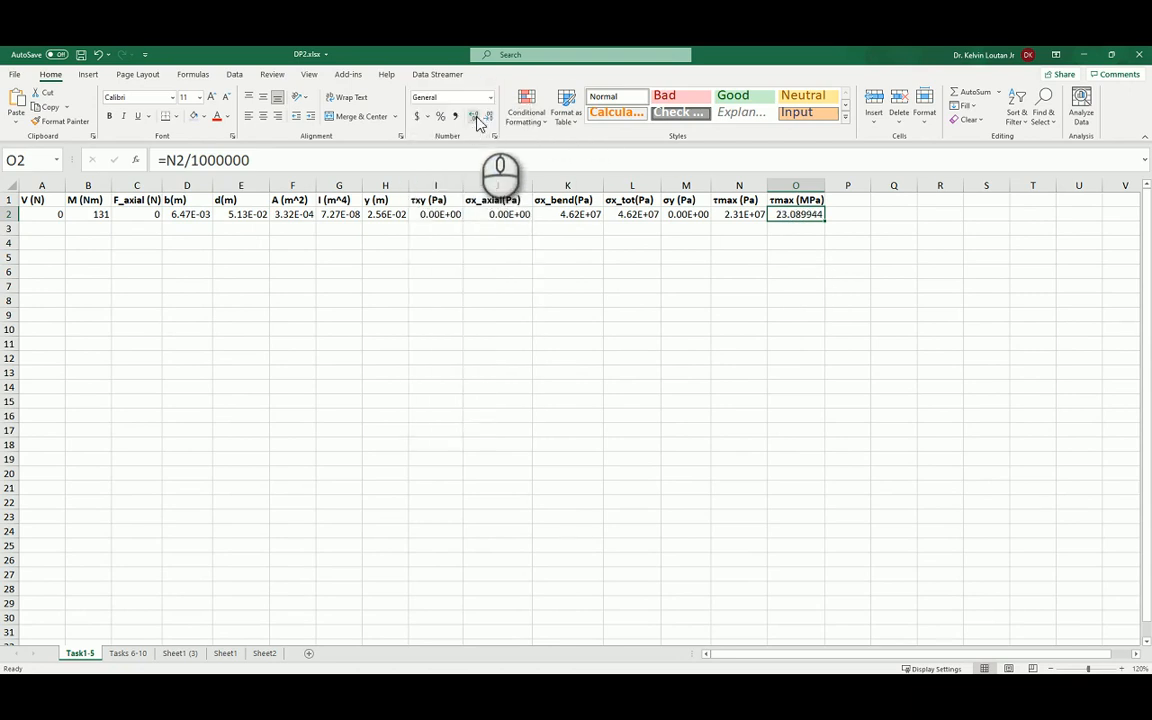
click(490, 97)
click(463, 150)
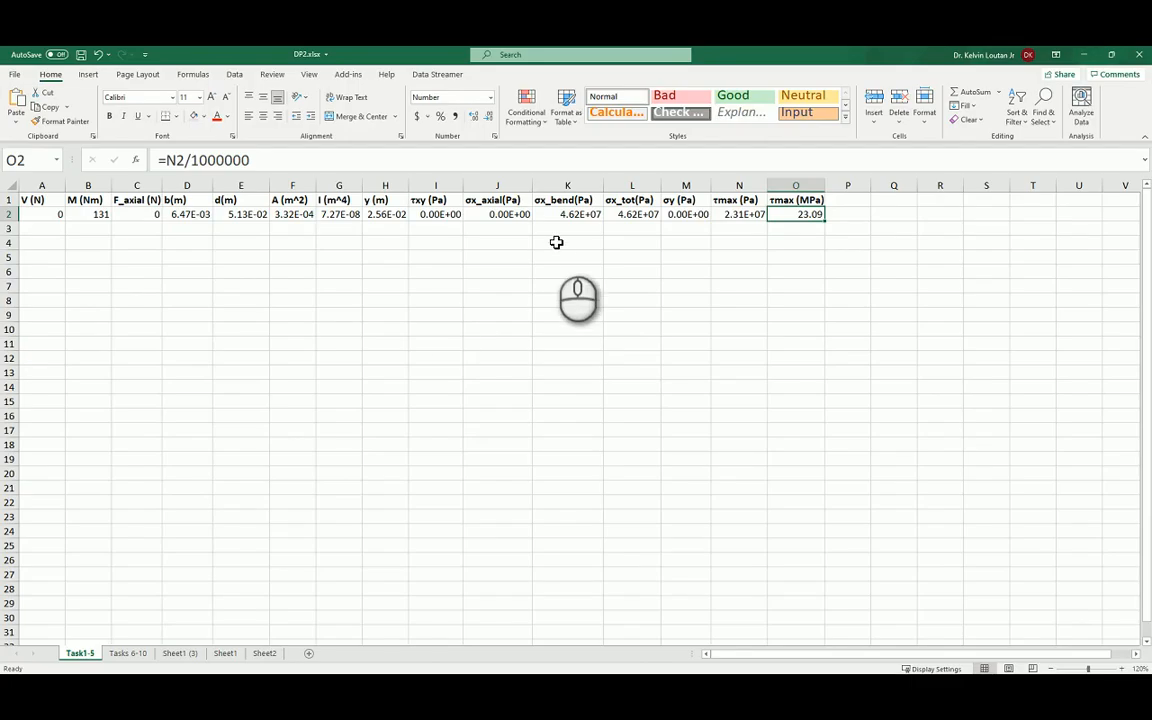
Add the heading "design shear stress" in Q1 and enter 30 beneath it in Q2.
click(850, 209)
click(892, 202)
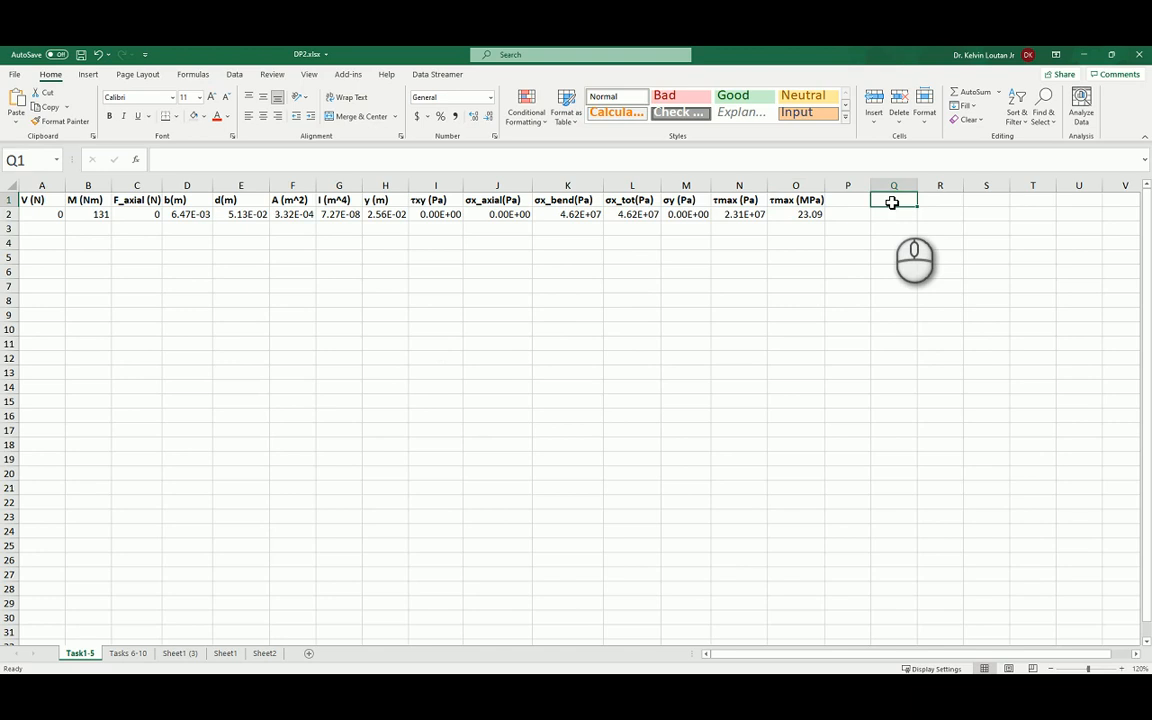
text(design shear stress)
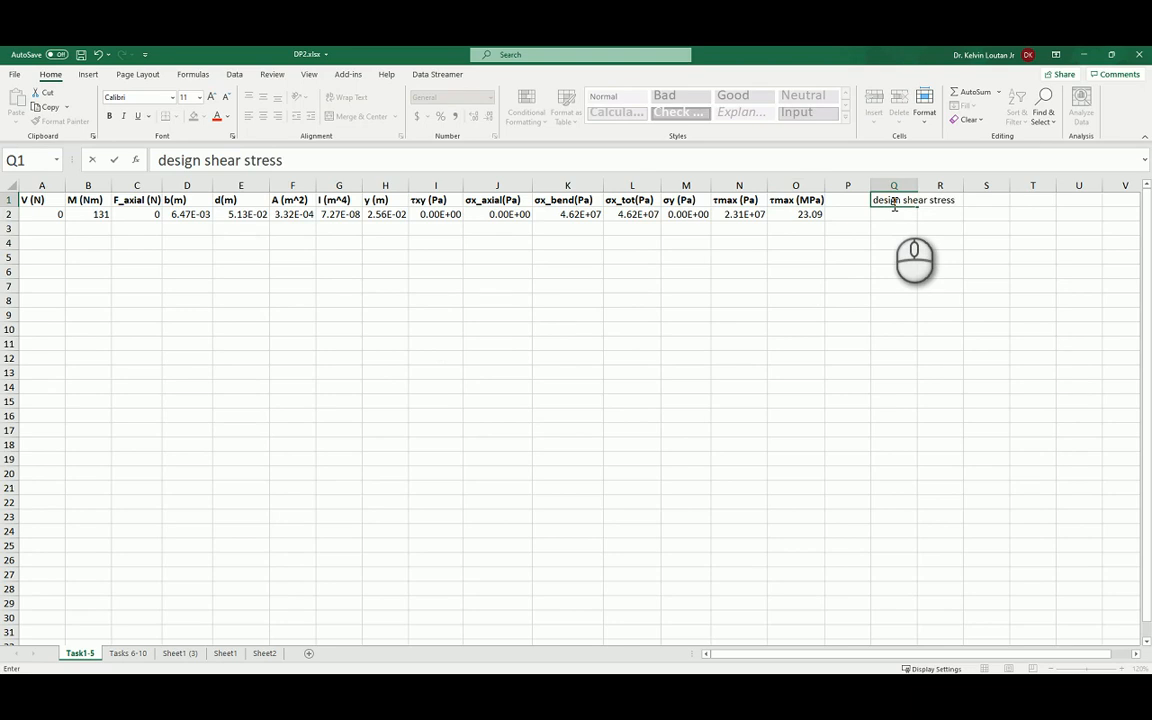
click(893, 214)
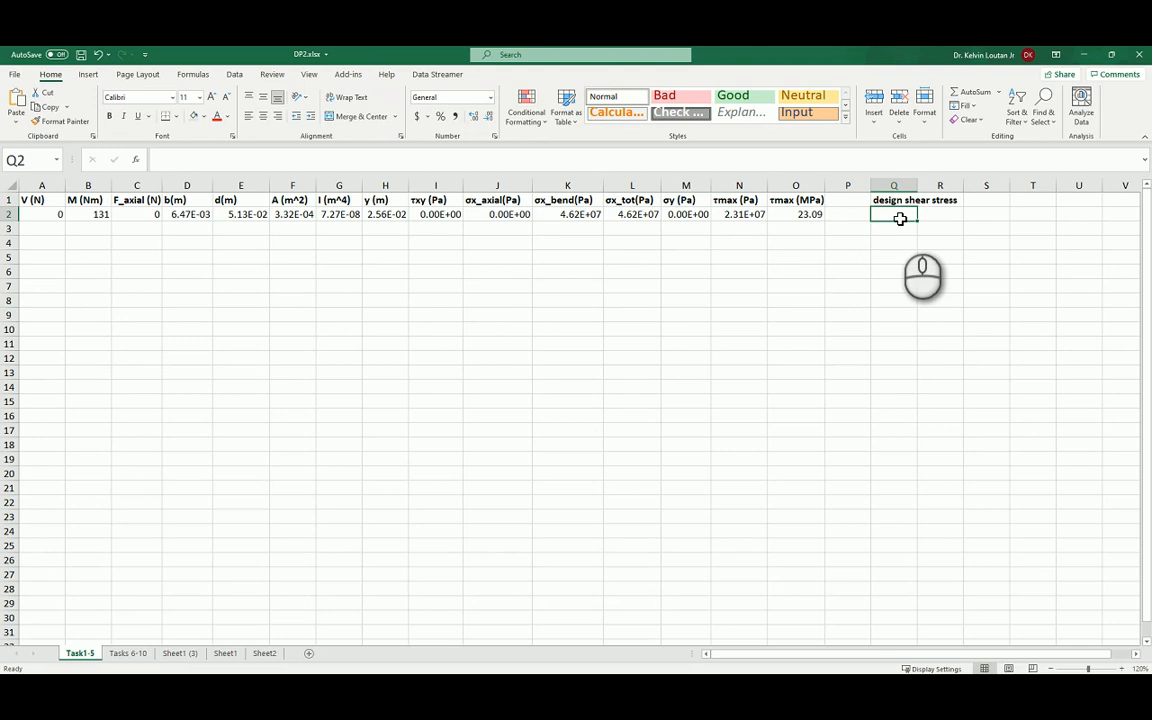
text(30)
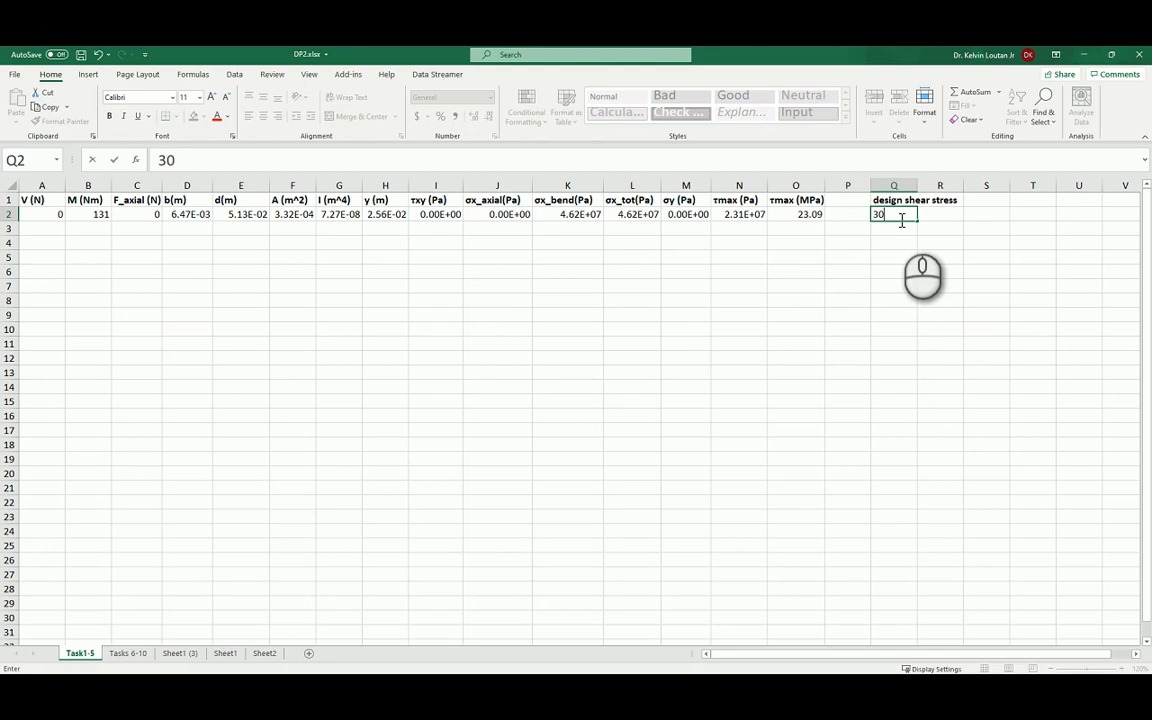
key(Return)
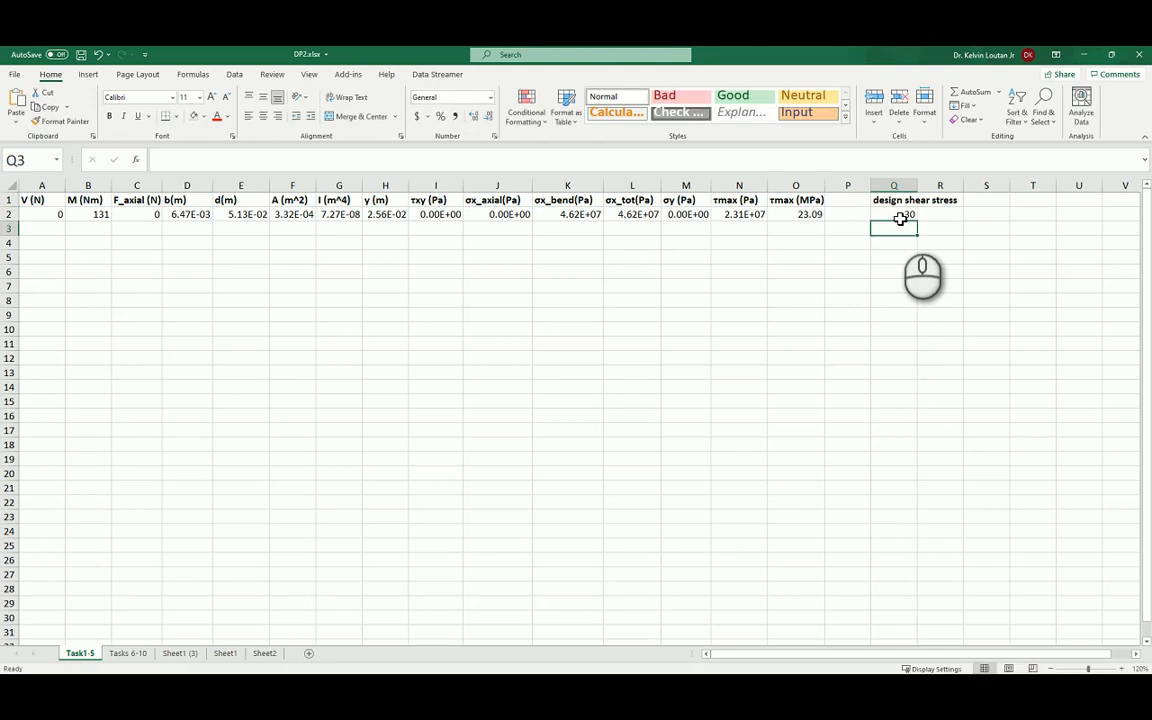
Try bending moments of 135 and 150 Nm in B2 to approach the design shear stress.
click(89, 214)
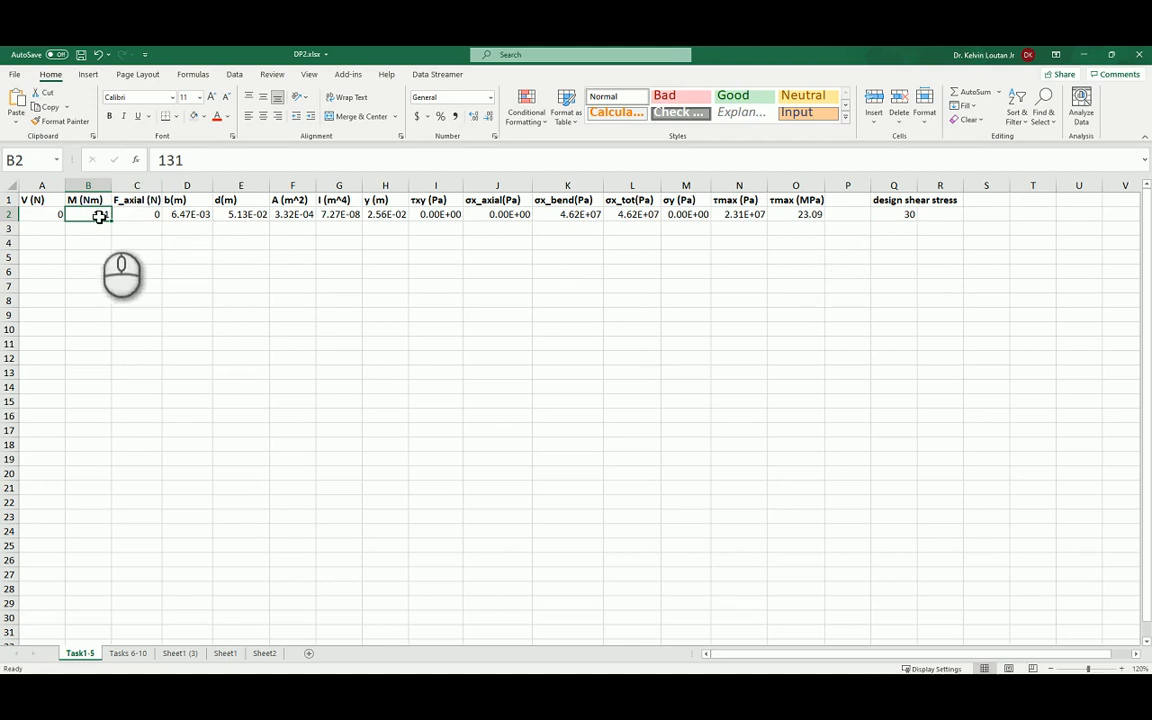
text(135)
key(Return)
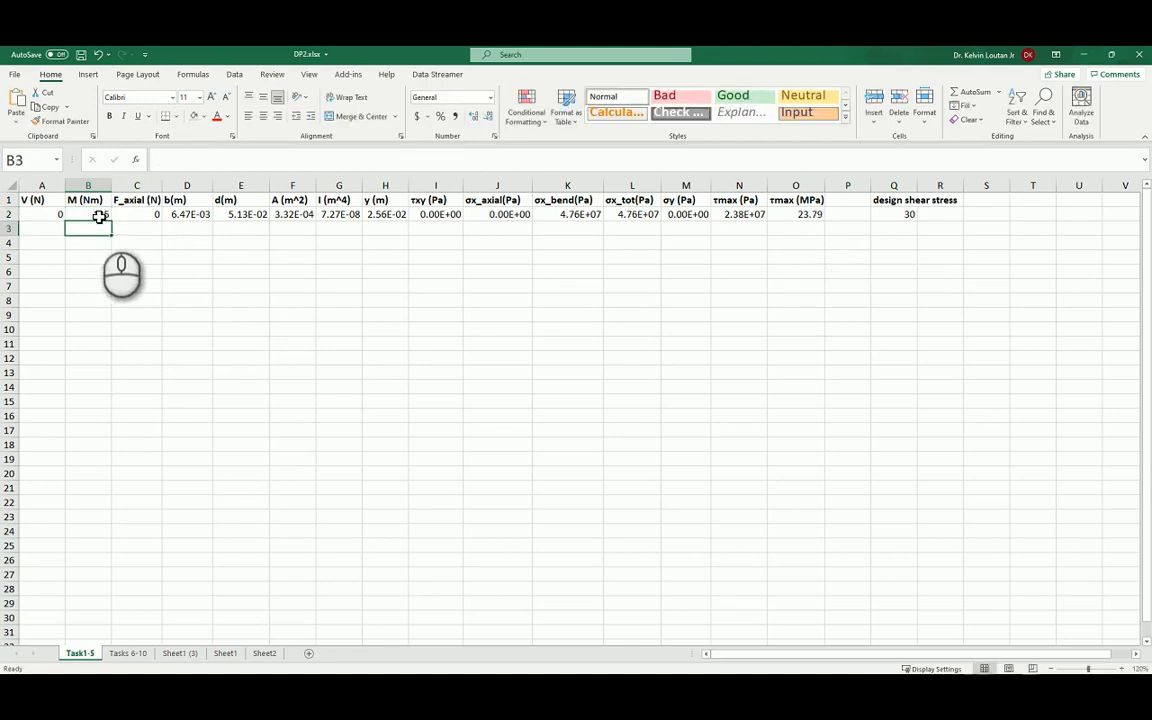
click(99, 216)
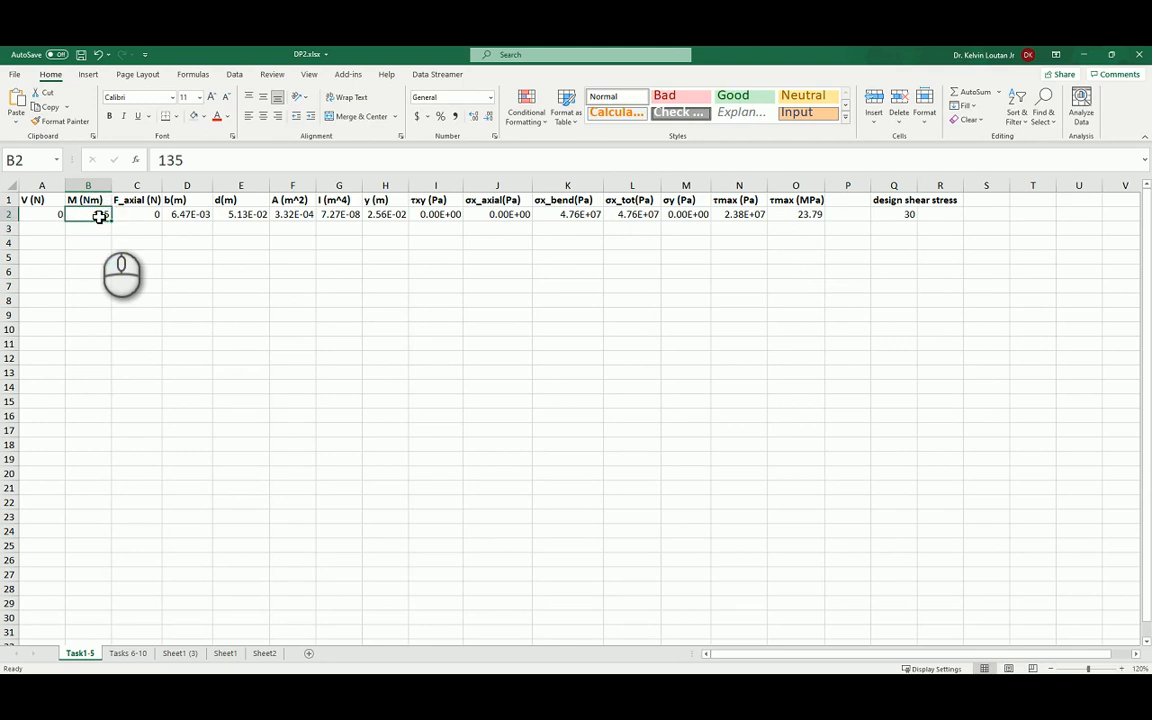
text(150)
key(Return)
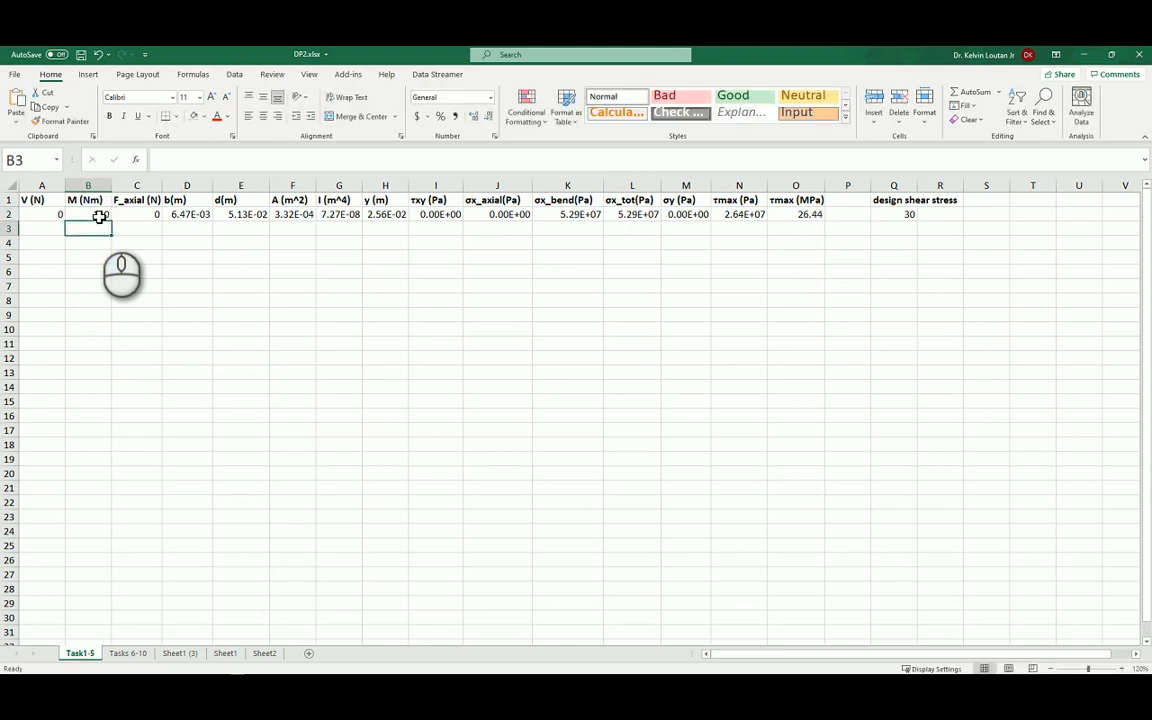
Try bending moments of 170 and 171 Nm in B2 to bracket the design shear stress.
click(99, 216)
text(17)
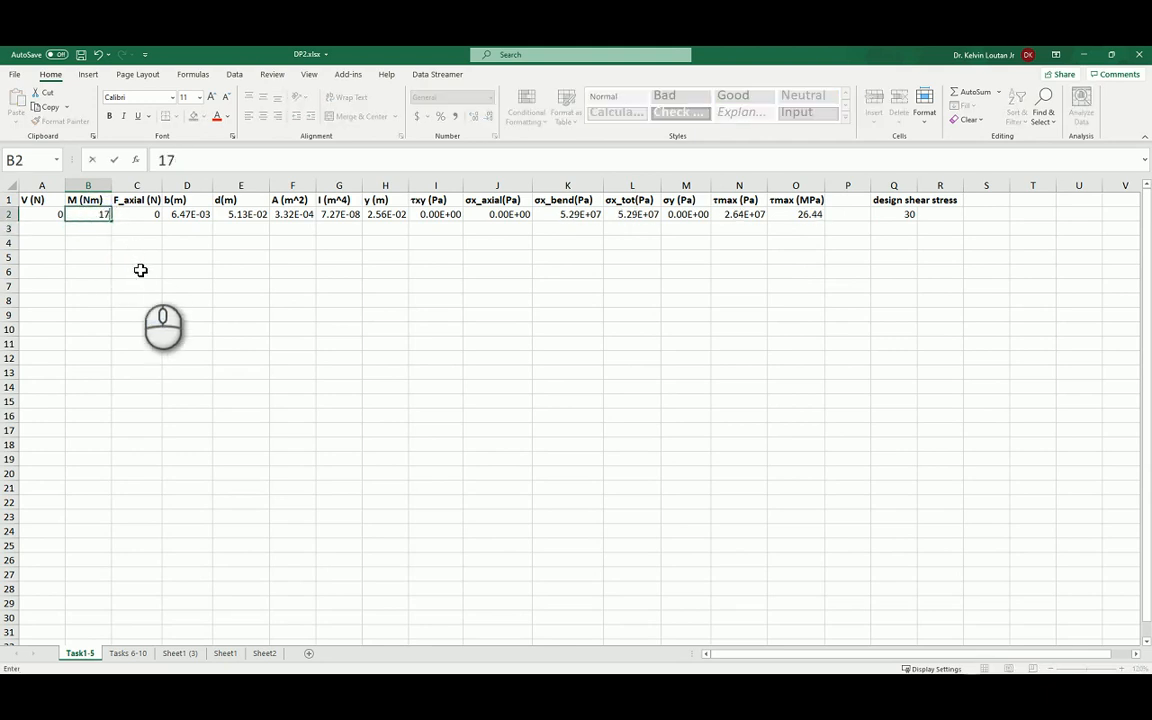
key(Return)
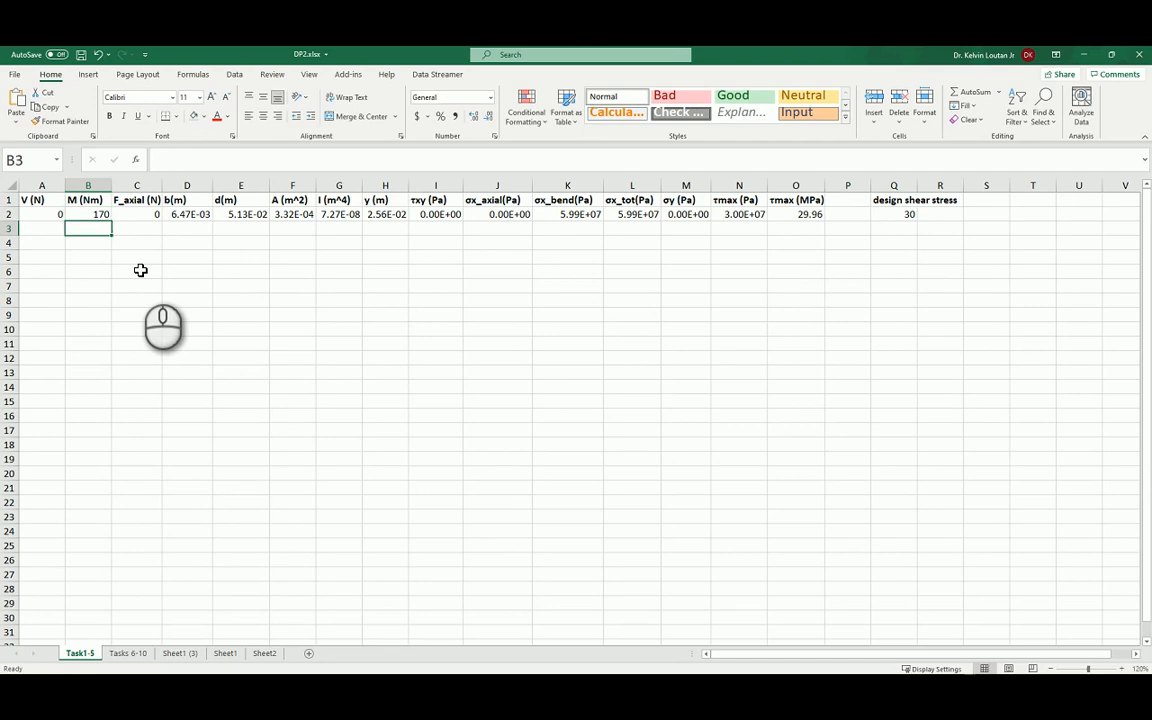
click(99, 216)
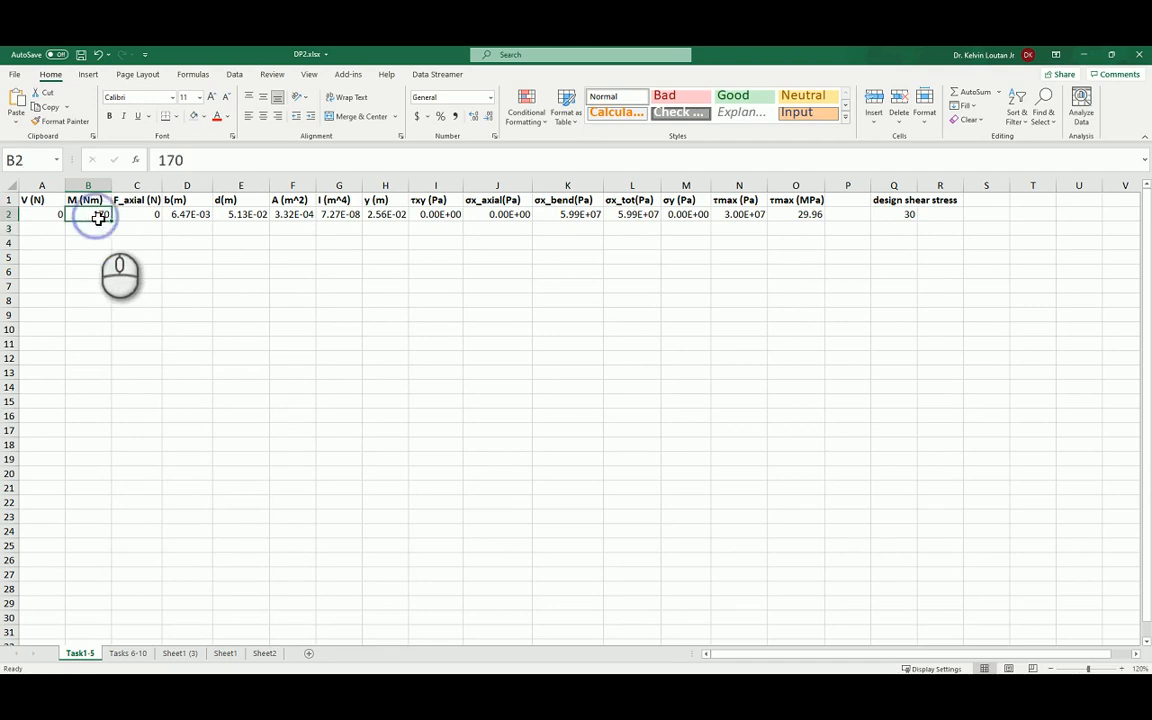
text(17)
key(Return)
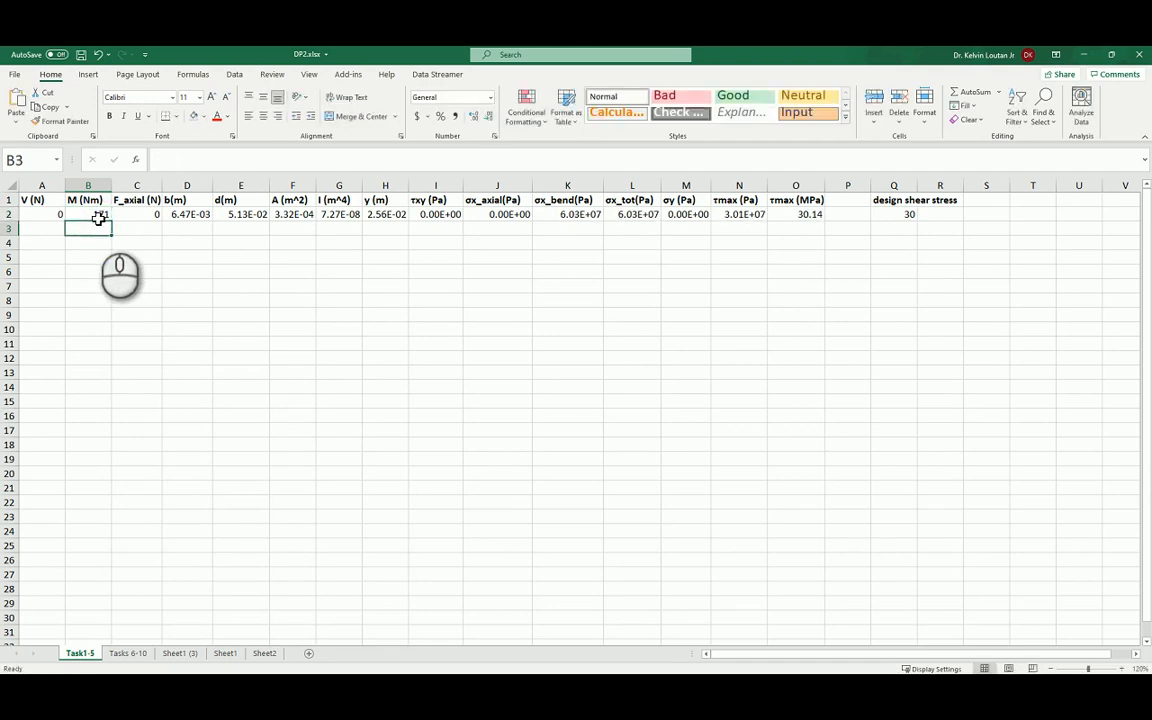
Refine the bending moment in B2, trying 170.5 Nm and settling on 170.2 Nm to match the design shear stress.
click(97, 217)
text(170.)
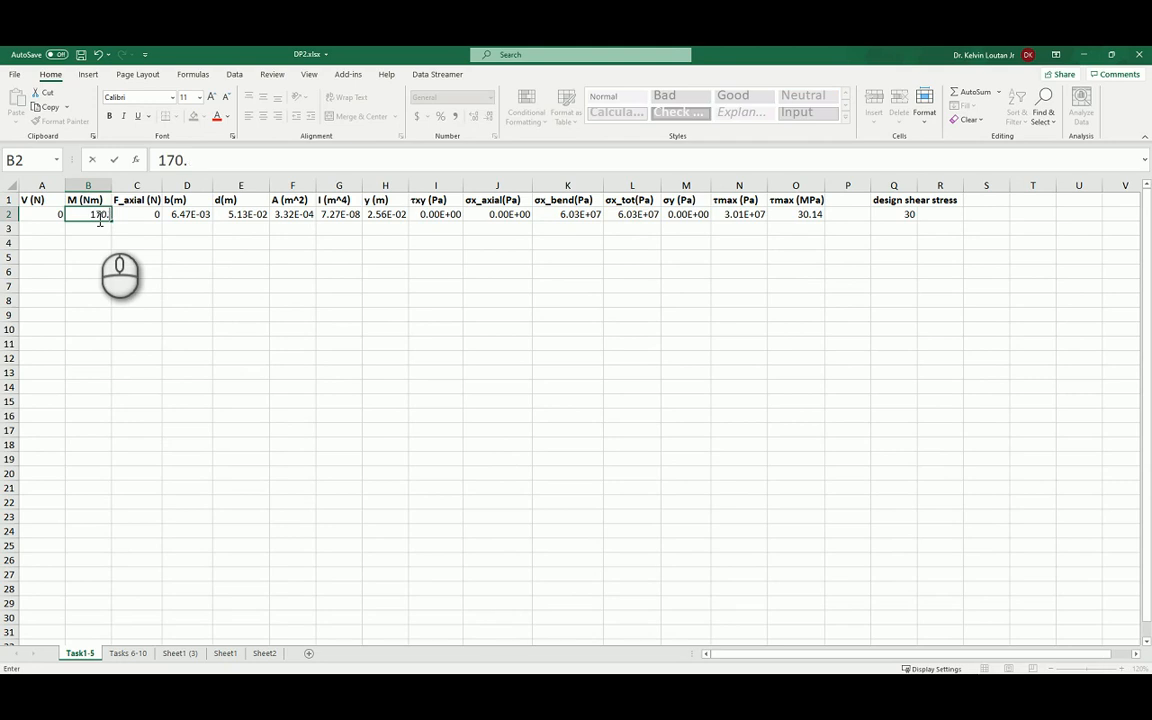
text(5)
key(Return)
click(98, 217)
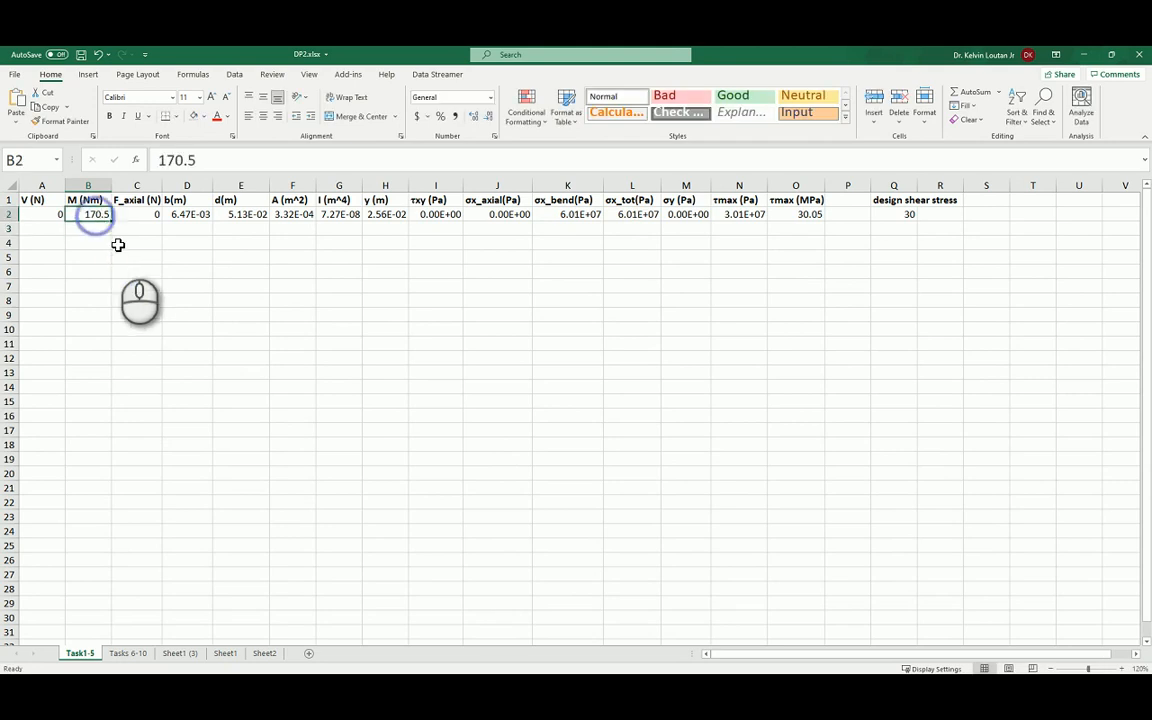
text(17)
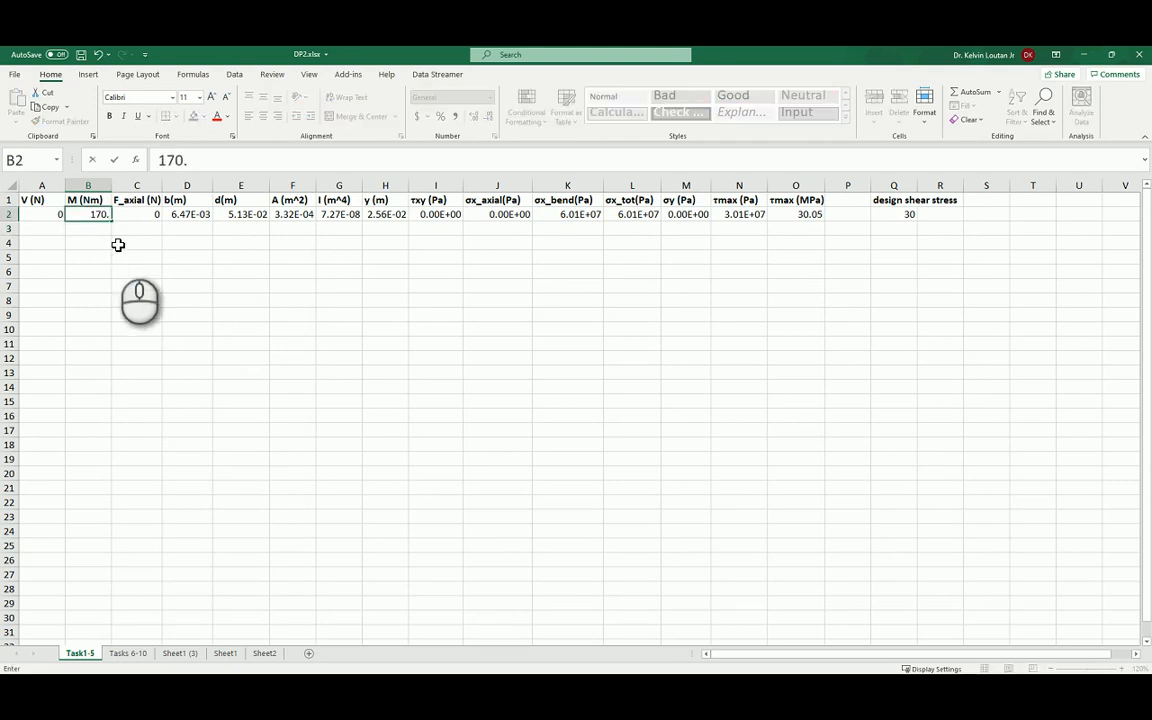
key(Return)
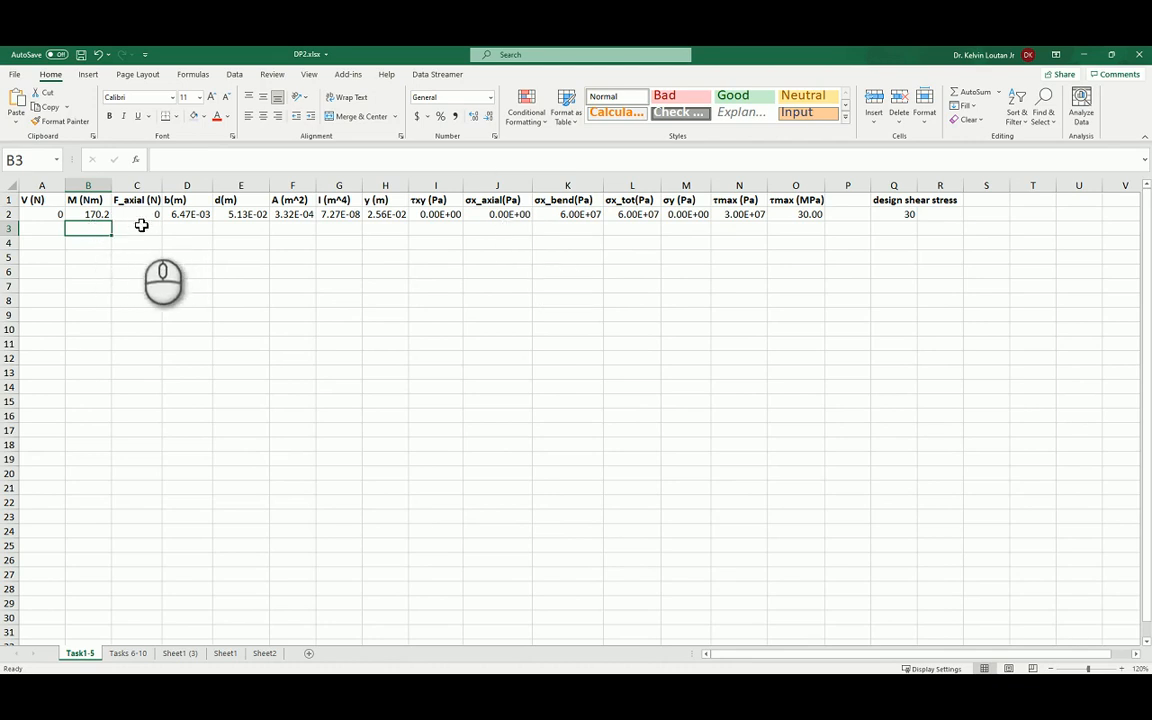
Set the shear force in A2 to 200 N and the axial force in C2 to 100 N.
click(48, 217)
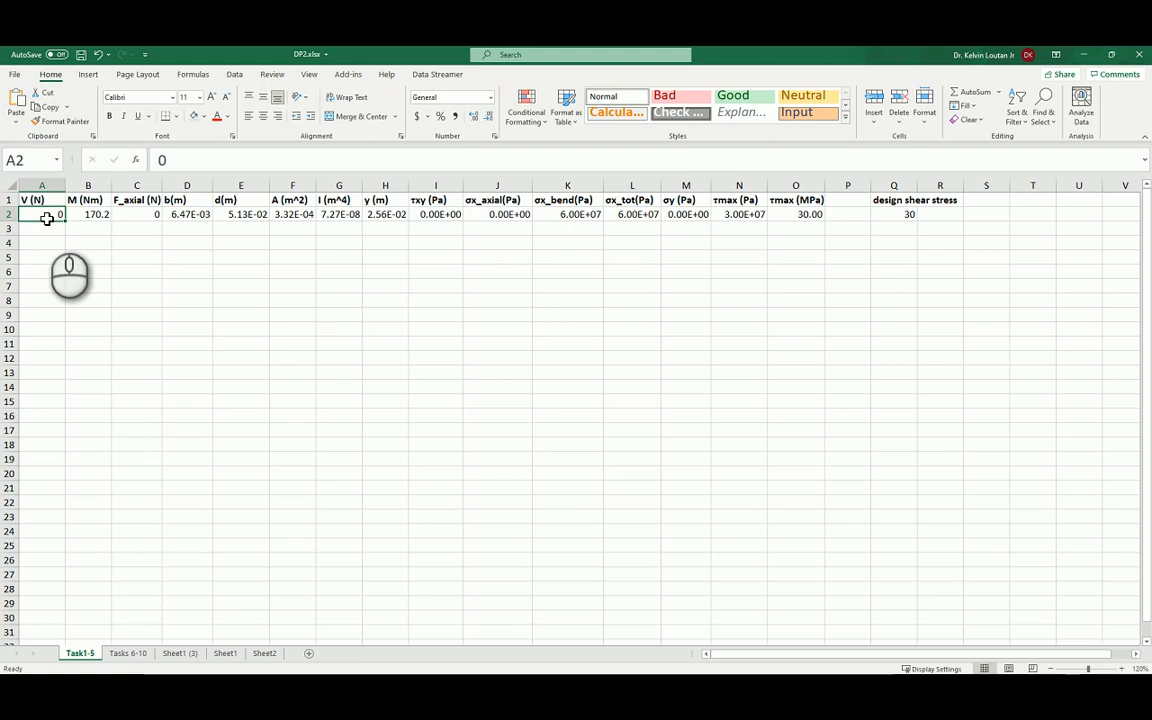
text(200)
key(Return)
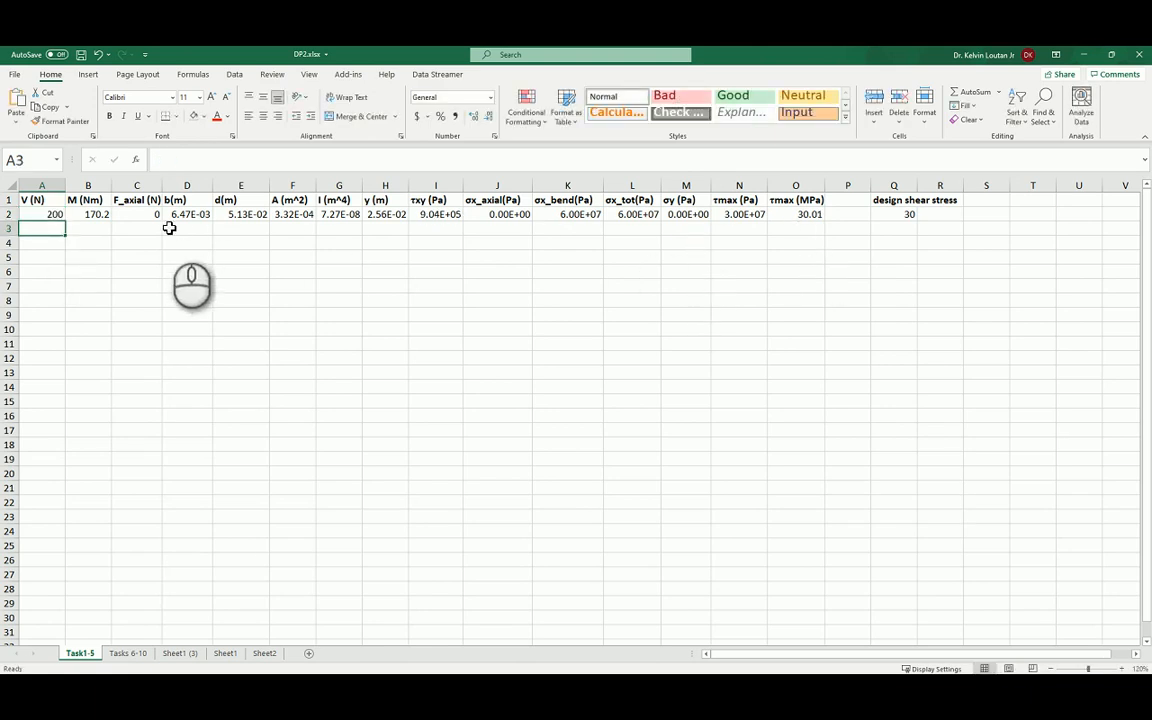
click(136, 216)
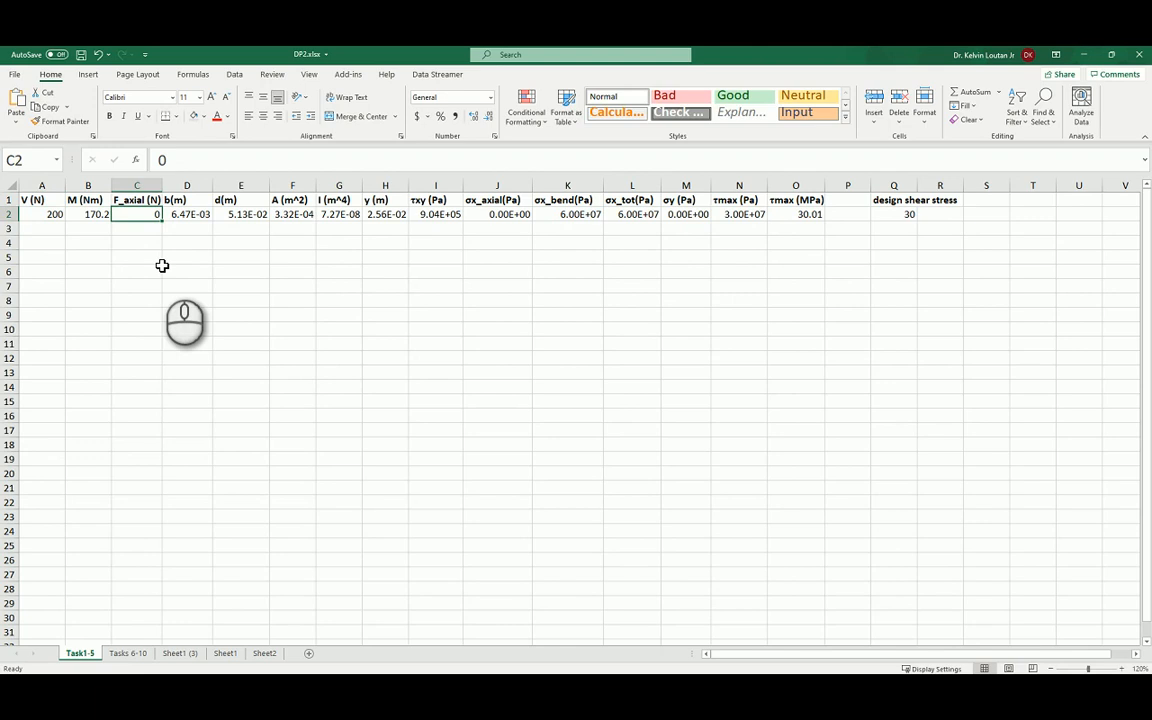
text(10)
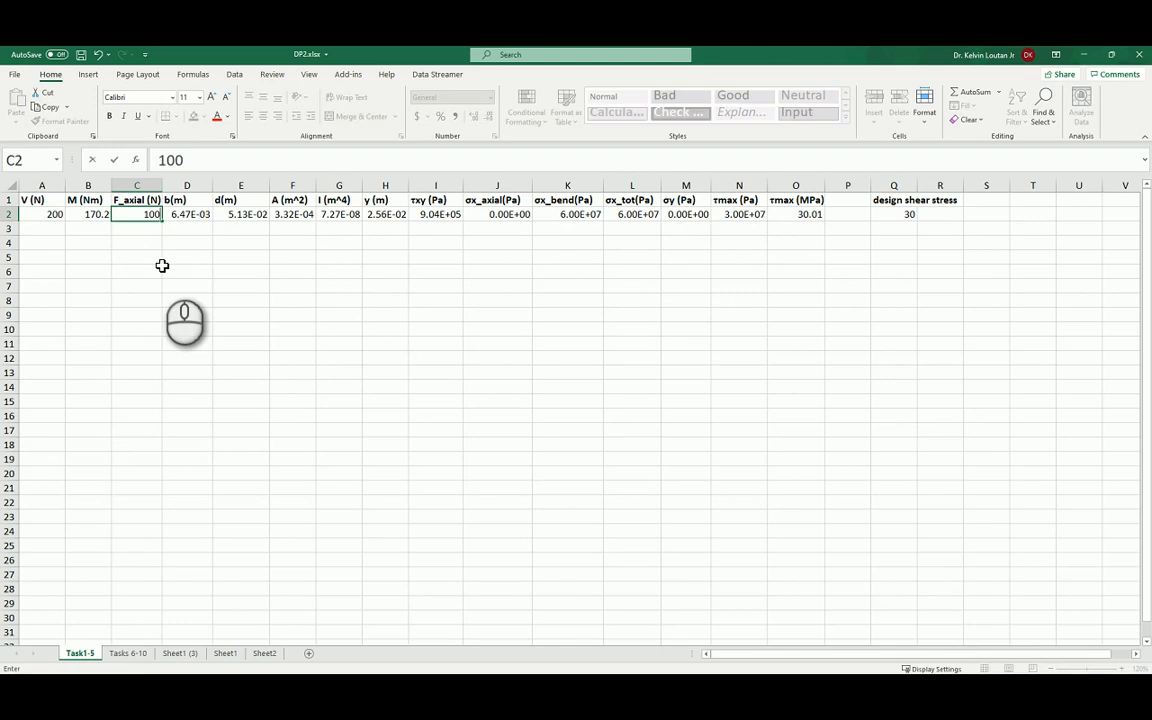
text(0)
key(Return)
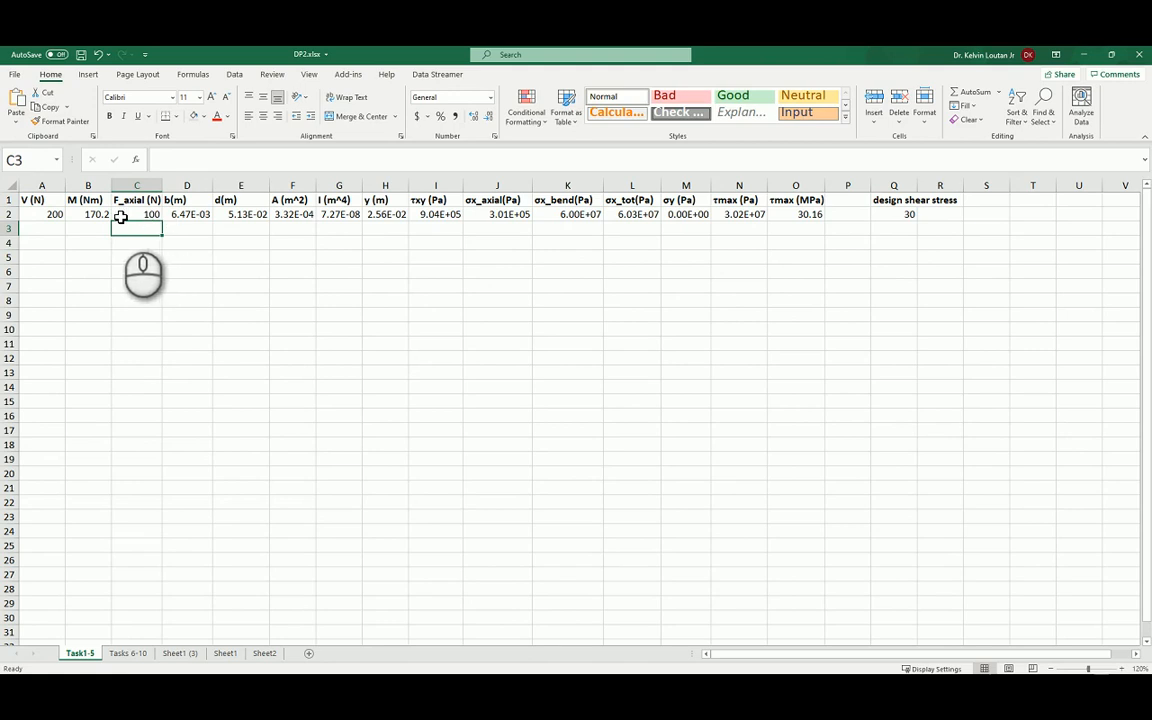
click(45, 214)
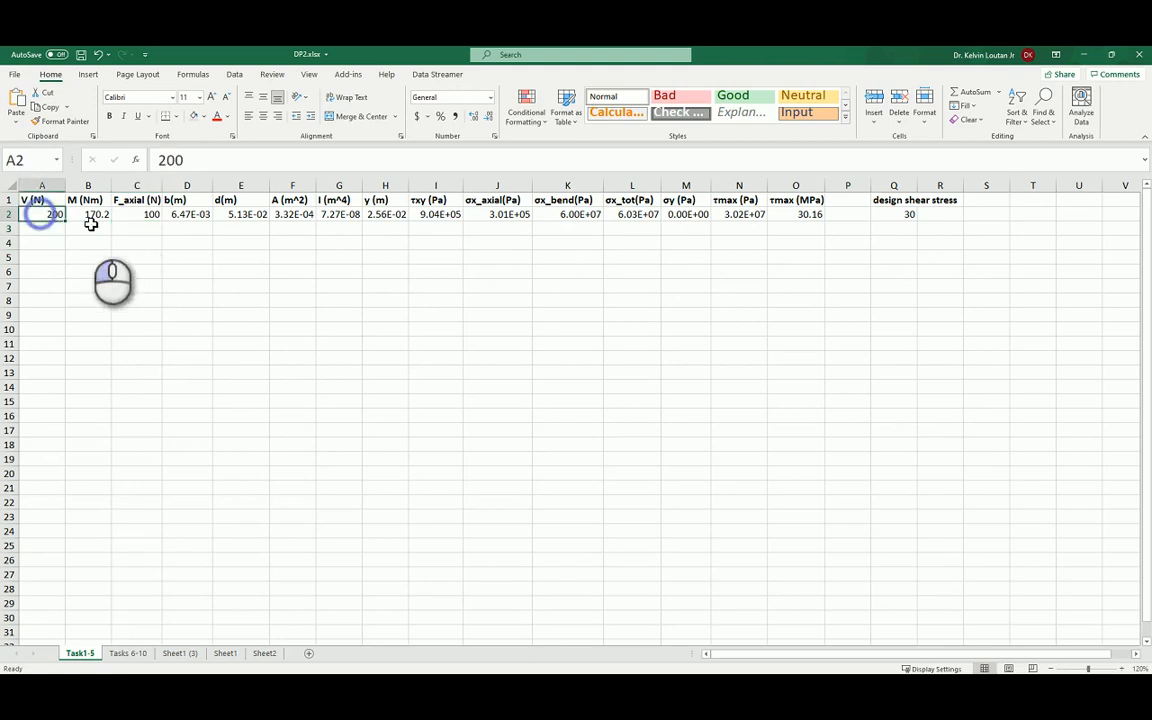
click(150, 214)
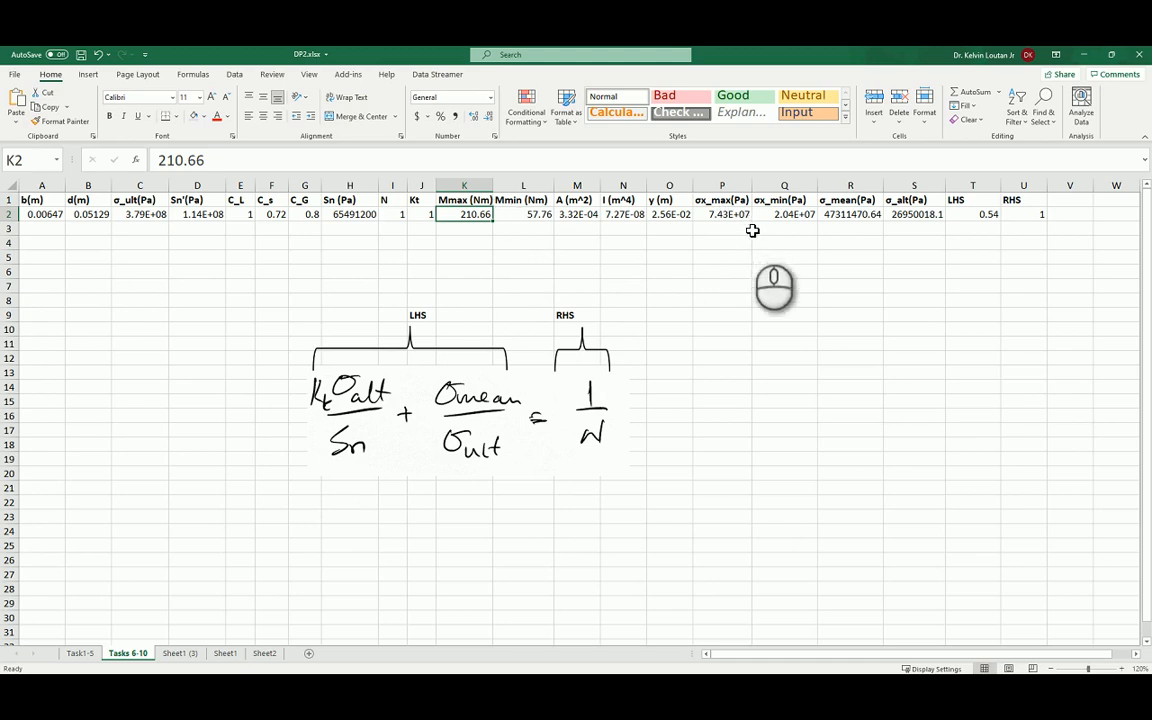
Fill the input headers b(m), d(m) and σ_ult(Pa) in A1:C1 of the Tasks 6-10 sheet with light green.
click(474, 201)
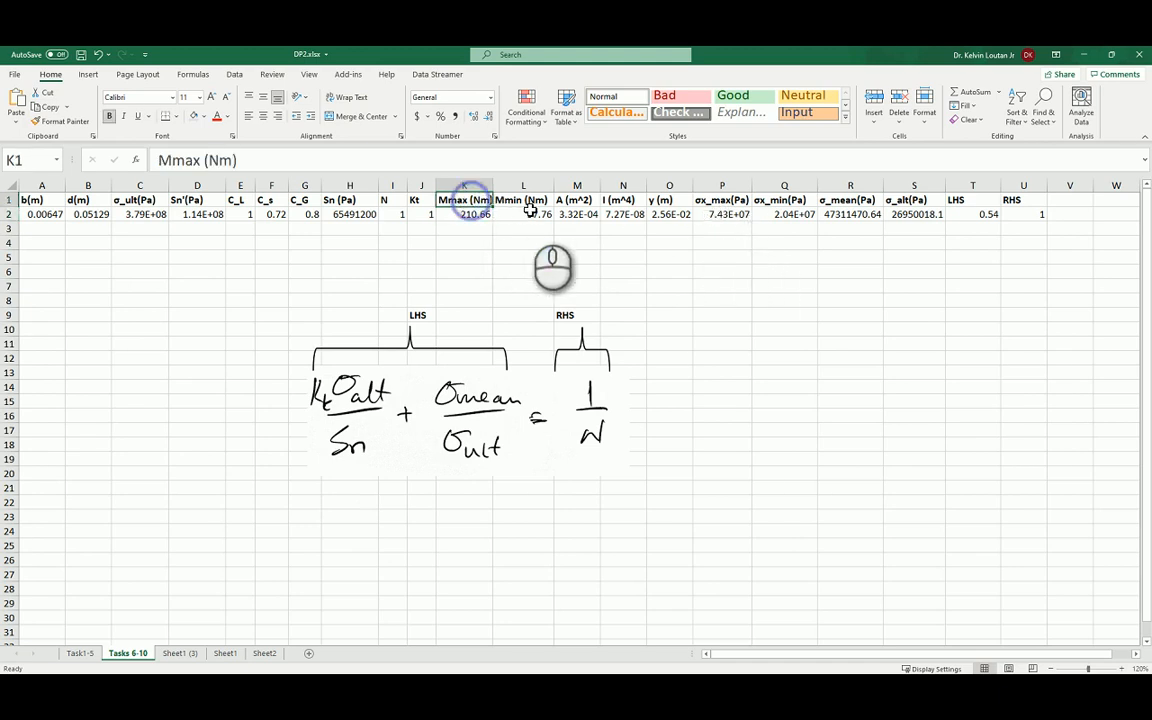
click(33, 202)
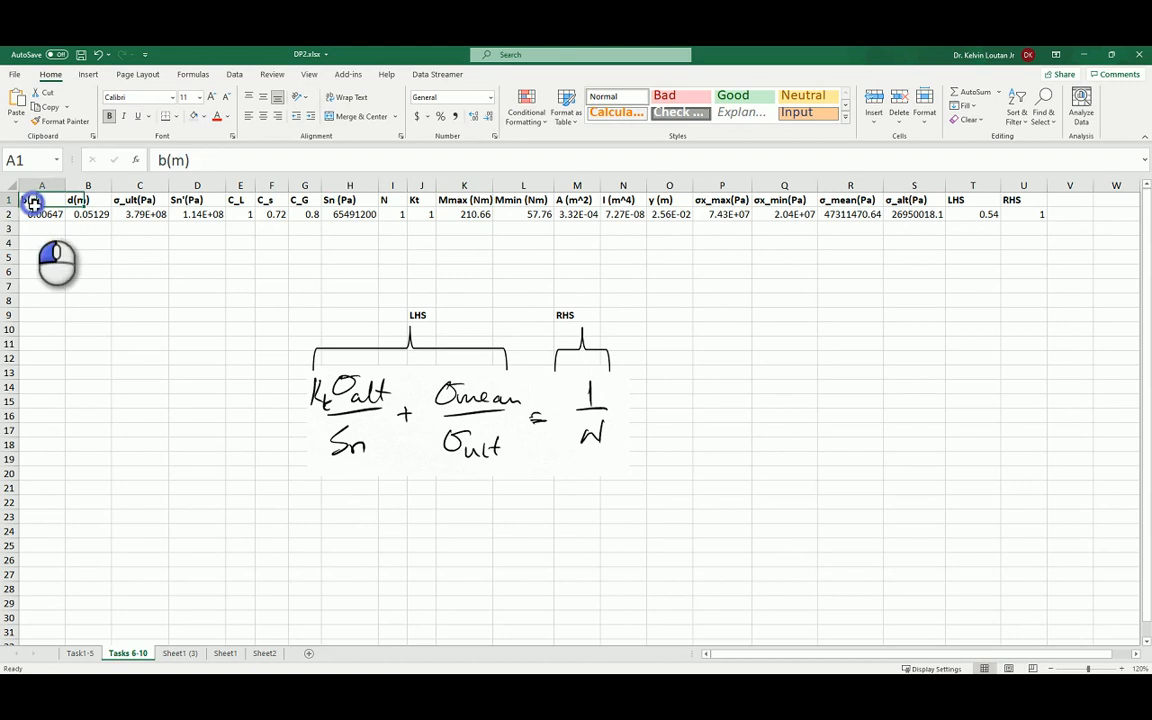
click(86, 202)
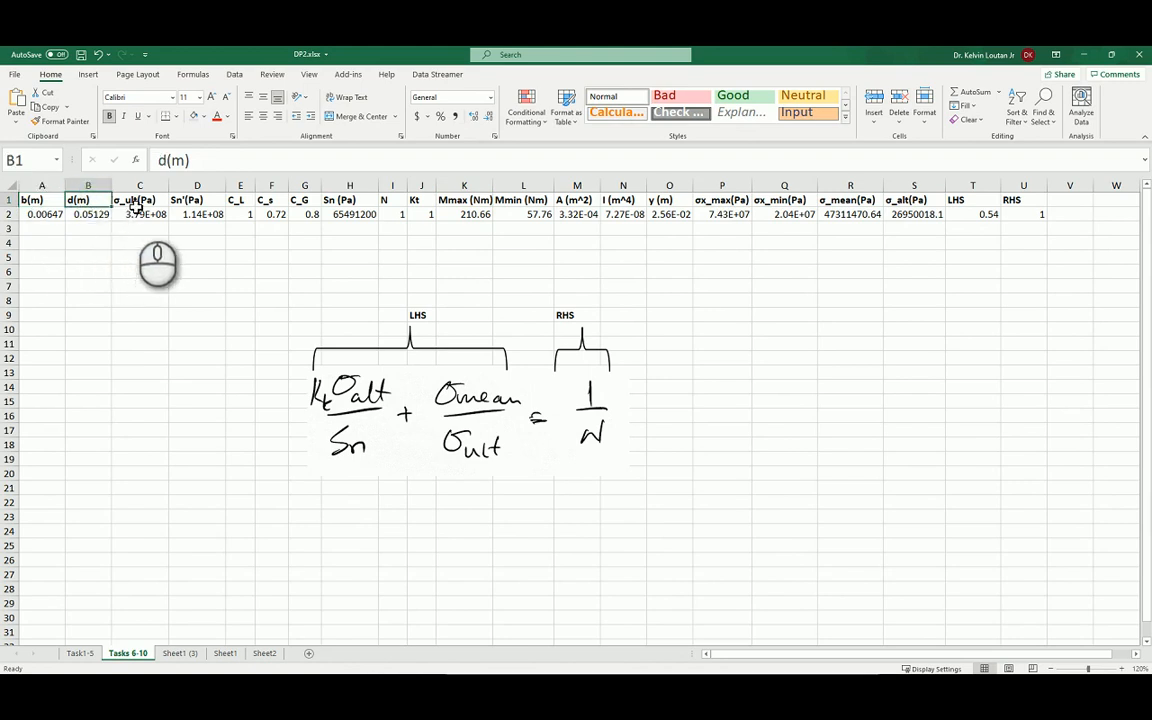
click(132, 200)
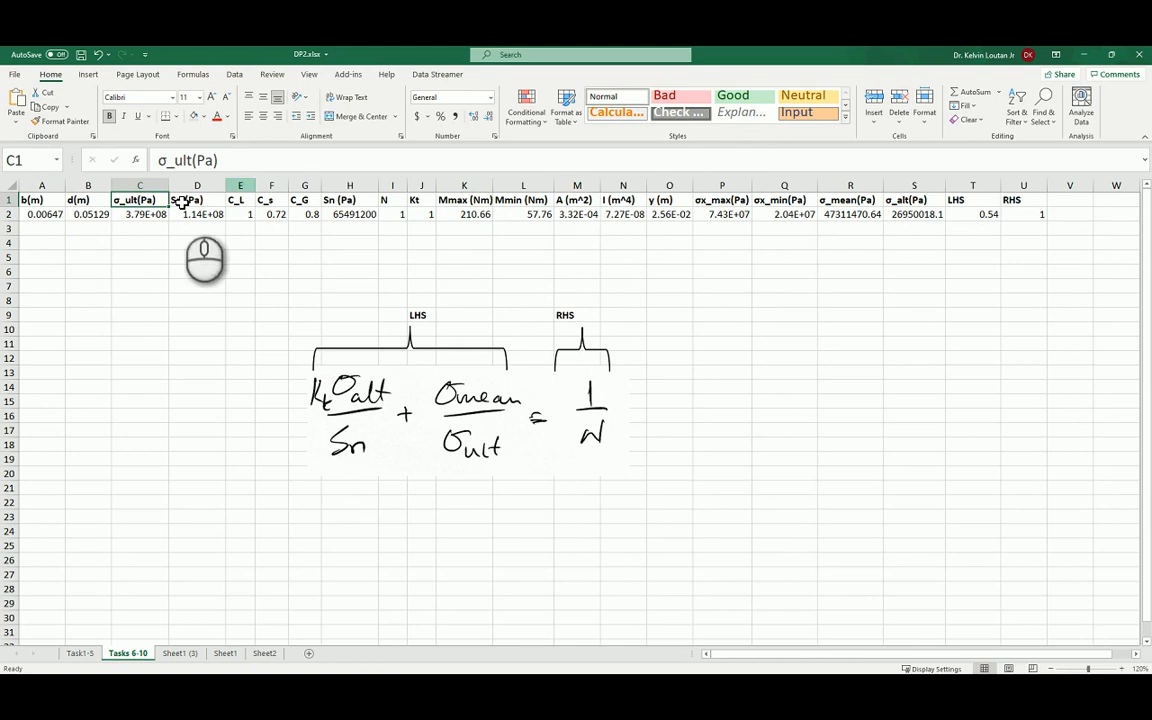
click(56, 215)
click(45, 201)
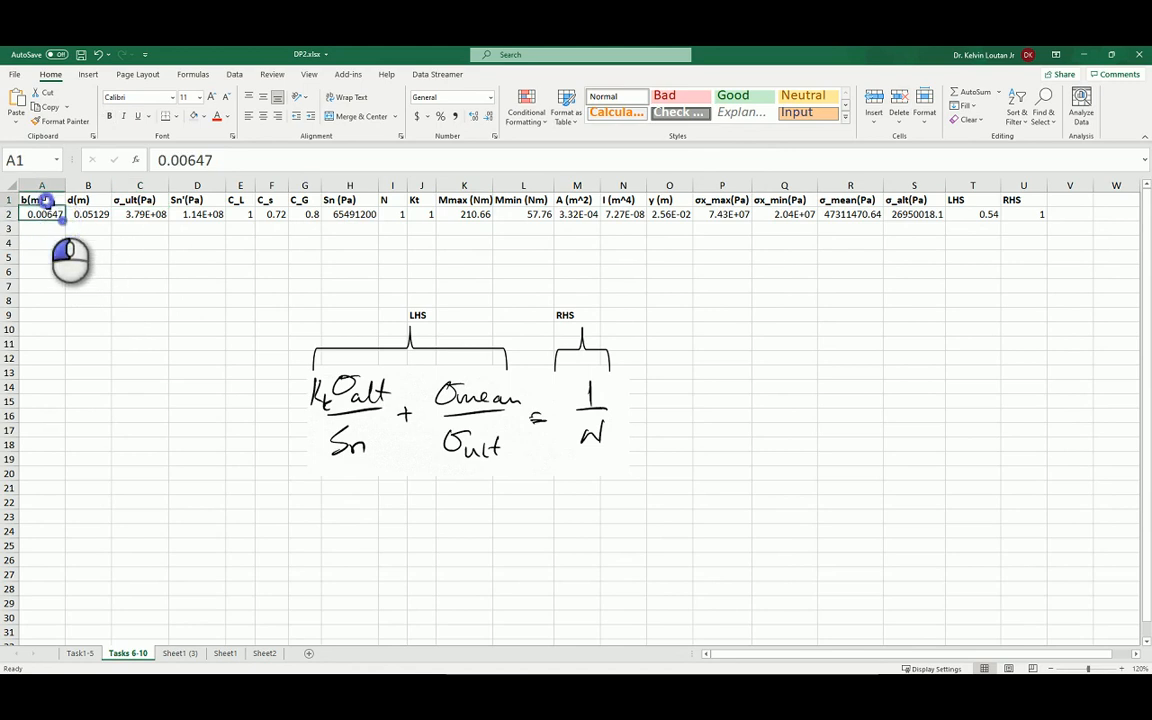
click(203, 116)
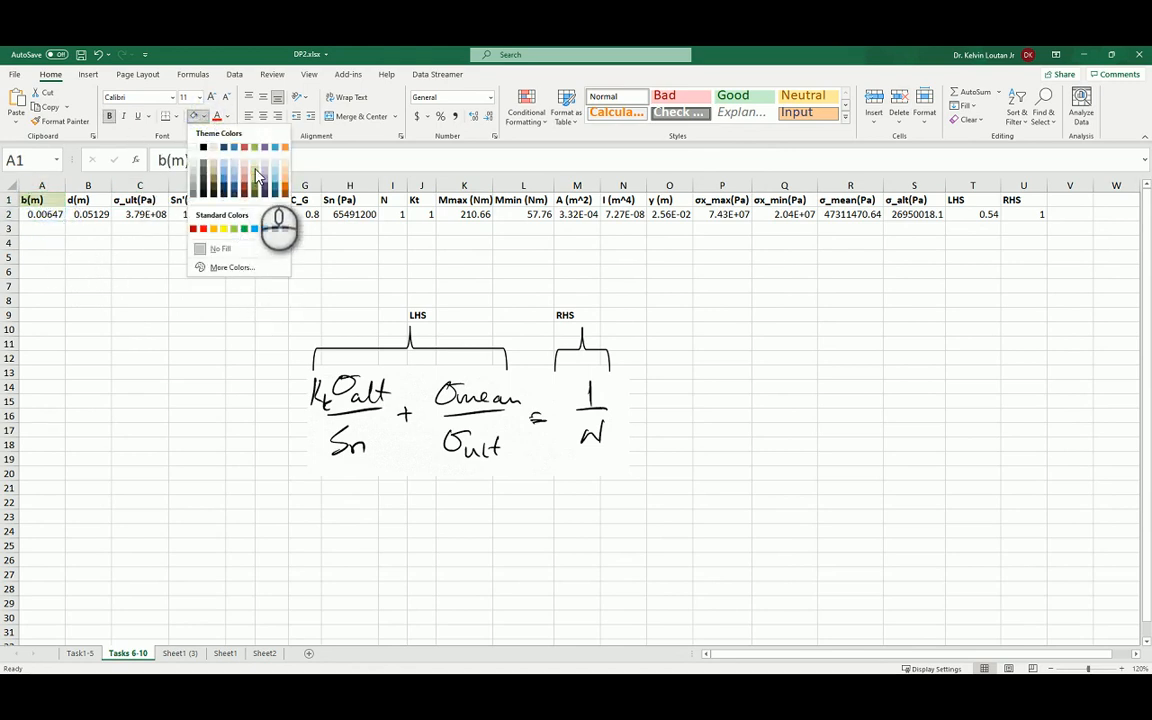
click(256, 176)
drag(98, 199, 146, 200)
click(194, 115)
click(201, 268)
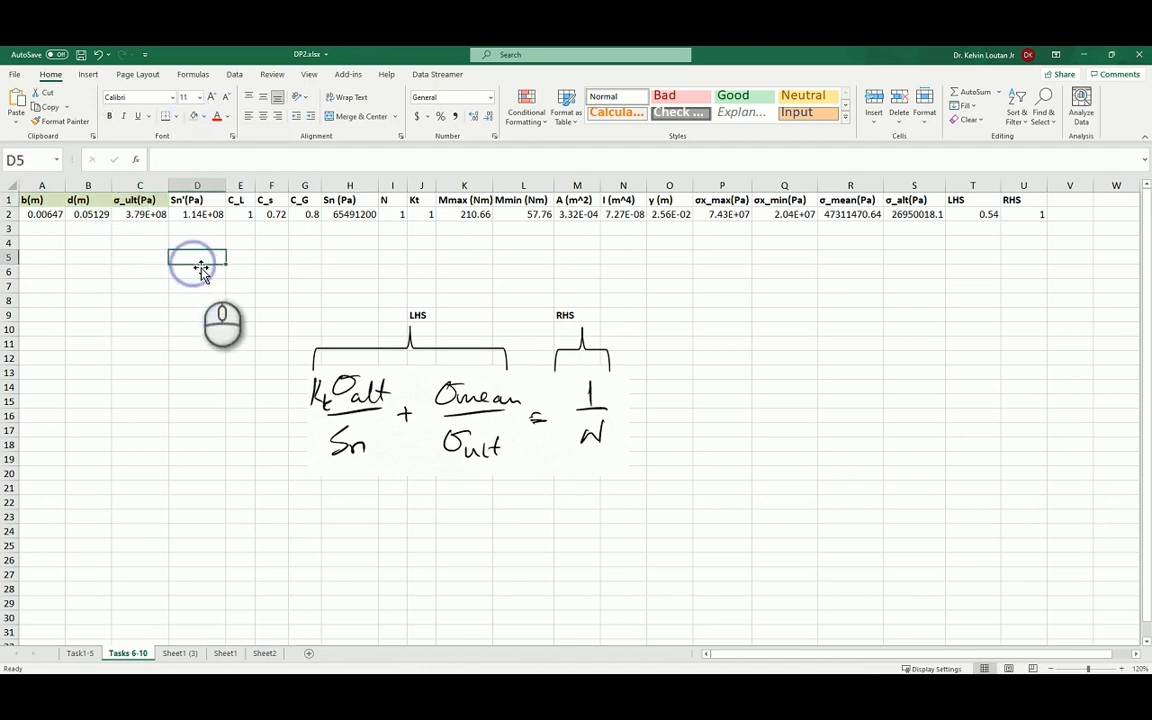
Apply the same light green fill to the C_L, C_s and C_G headers and to the N, Kt, Mmax and Mmin headers.
drag(228, 200, 300, 200)
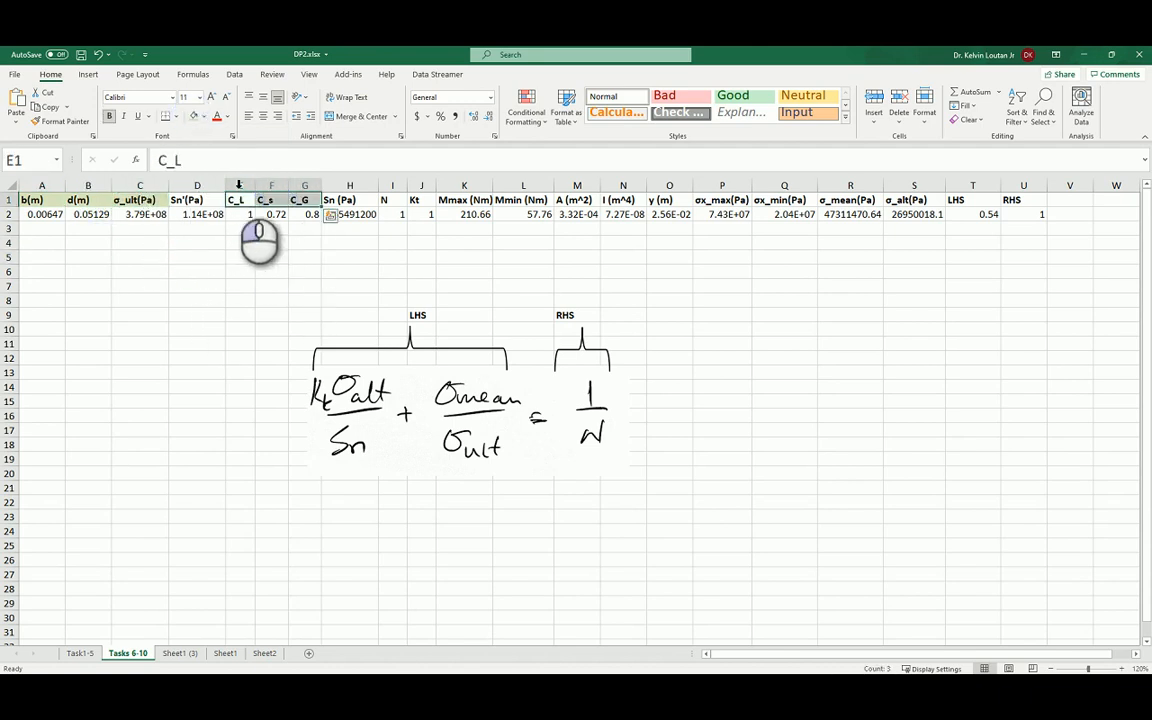
click(194, 115)
click(304, 257)
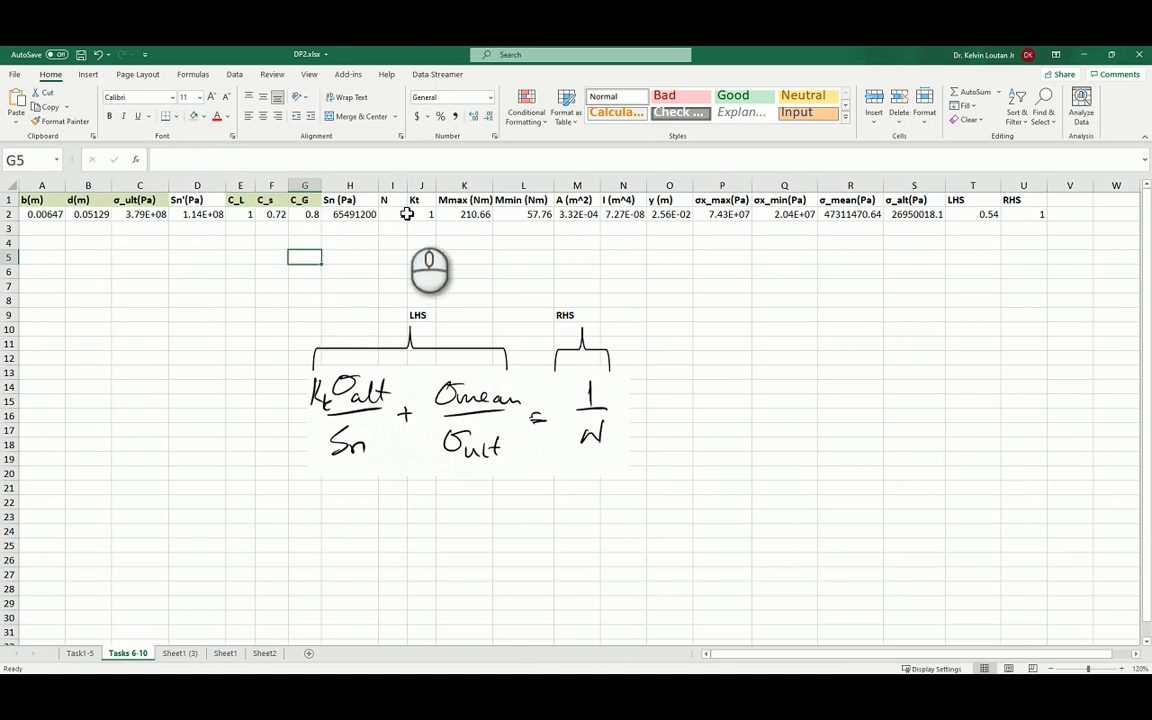
drag(388, 200, 512, 200)
click(196, 117)
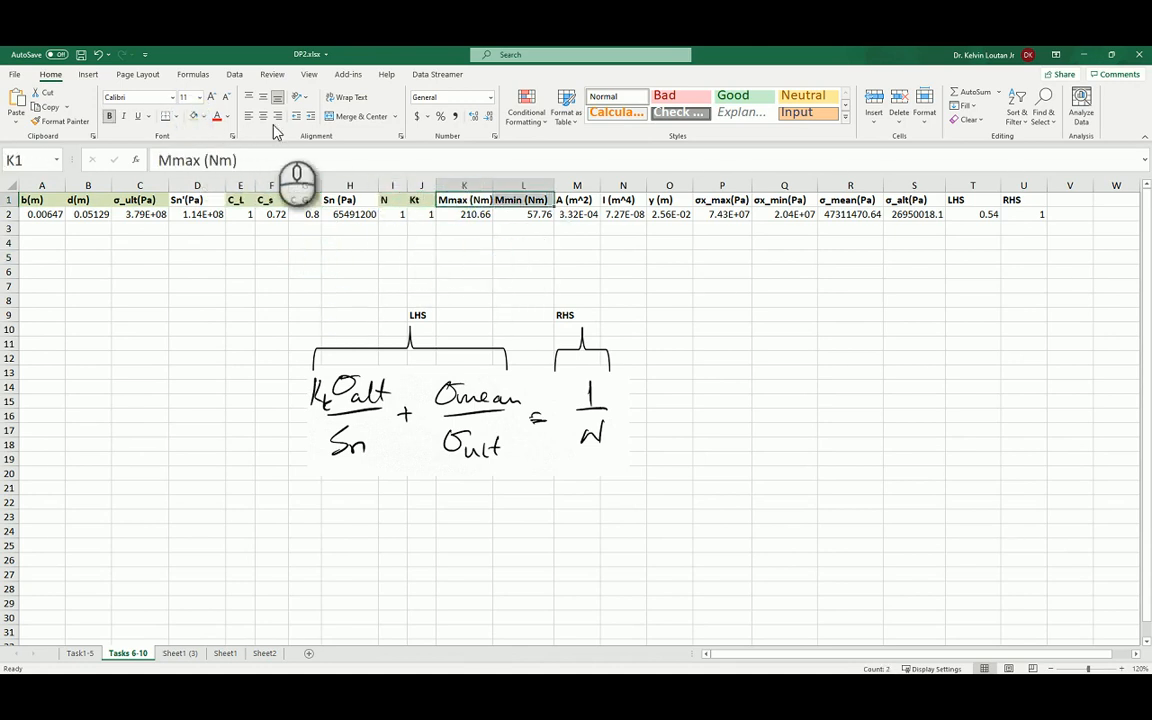
click(194, 115)
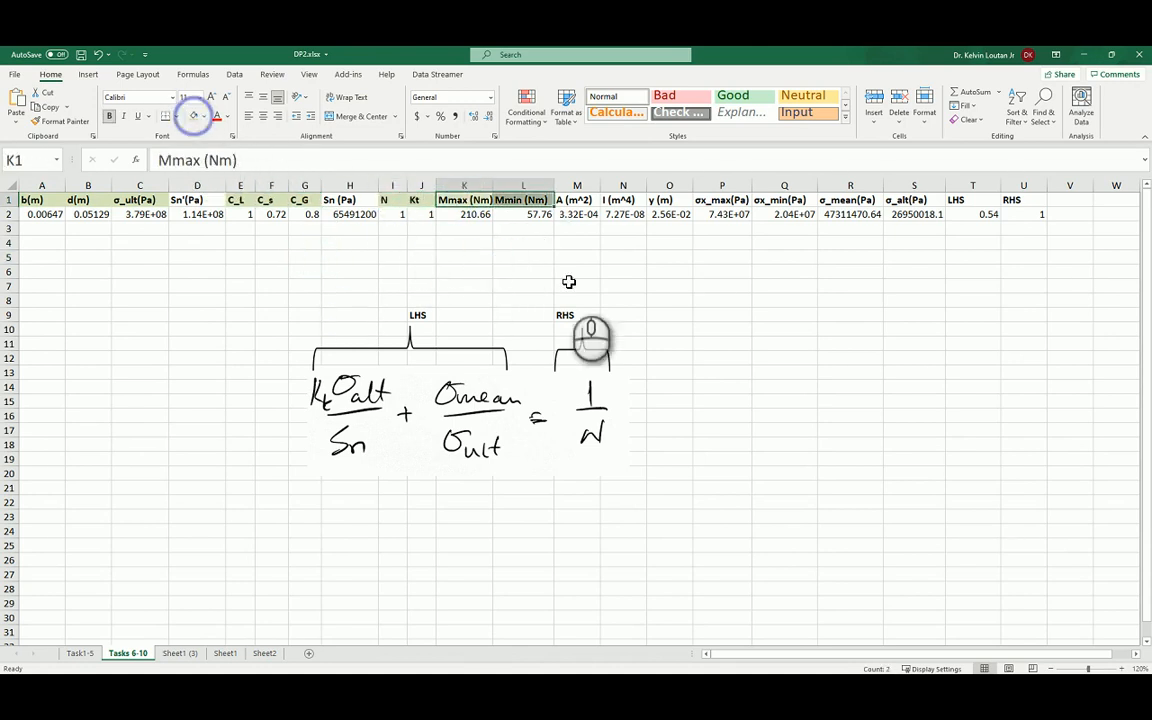
click(716, 318)
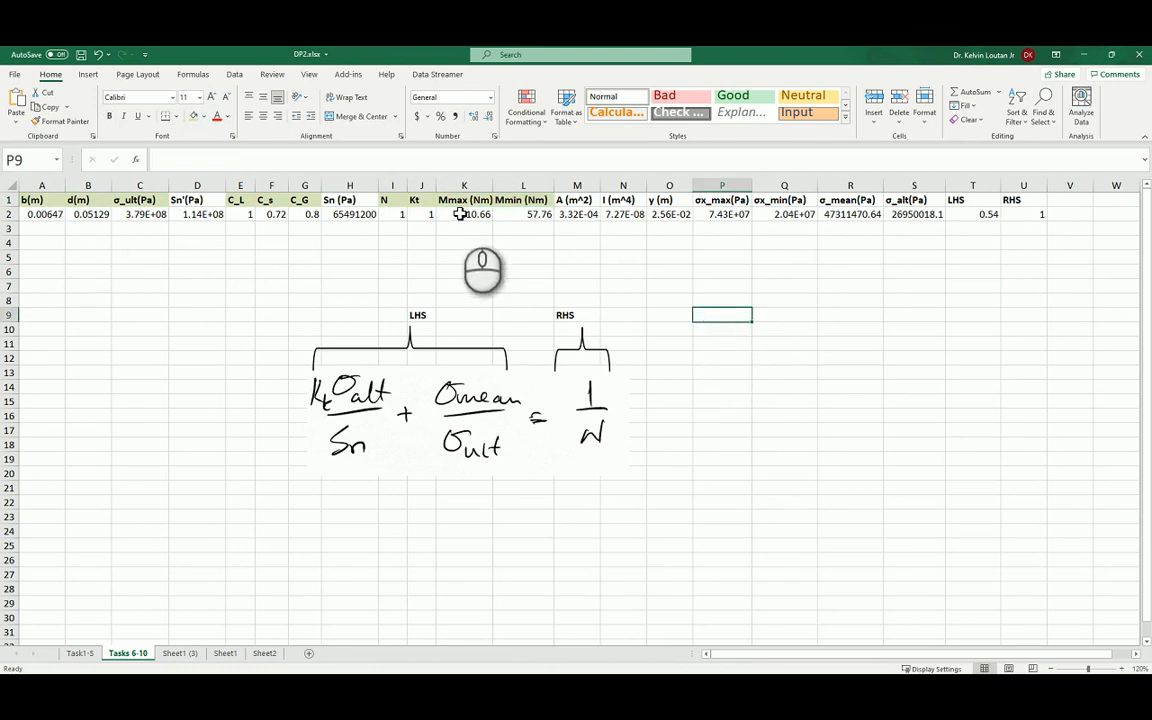
Inspect the endurance limit formula for Sn' in D2.
click(190, 214)
click(220, 161)
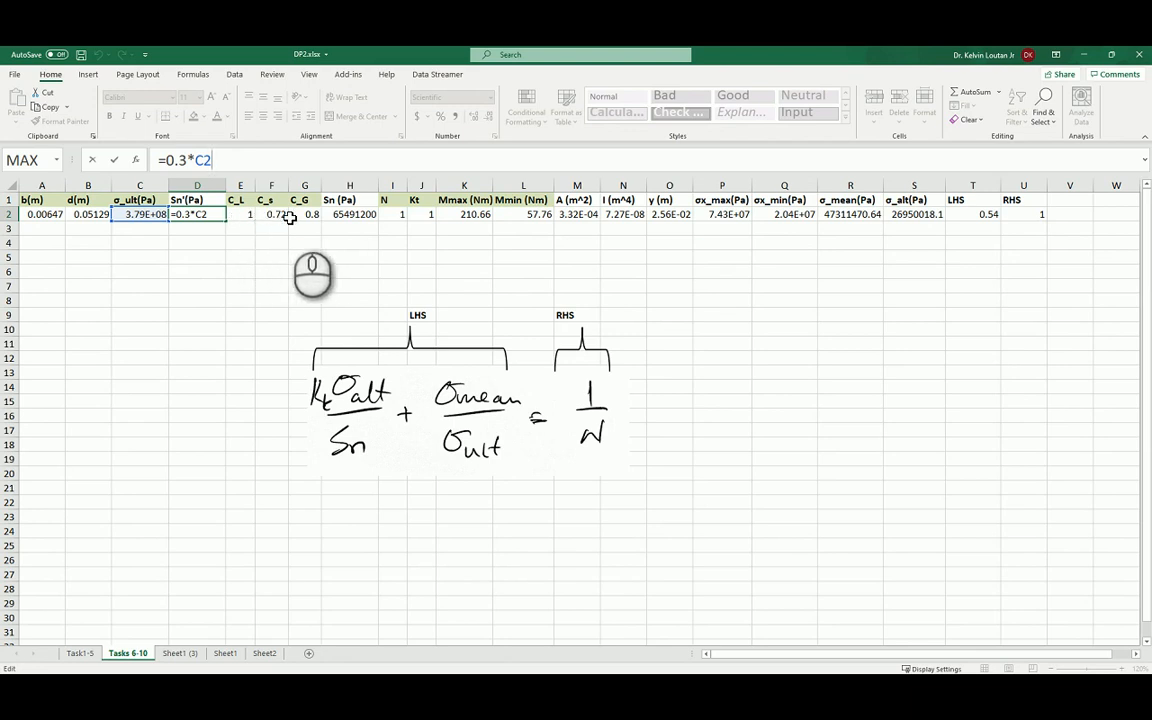
key(ctrl+Return)
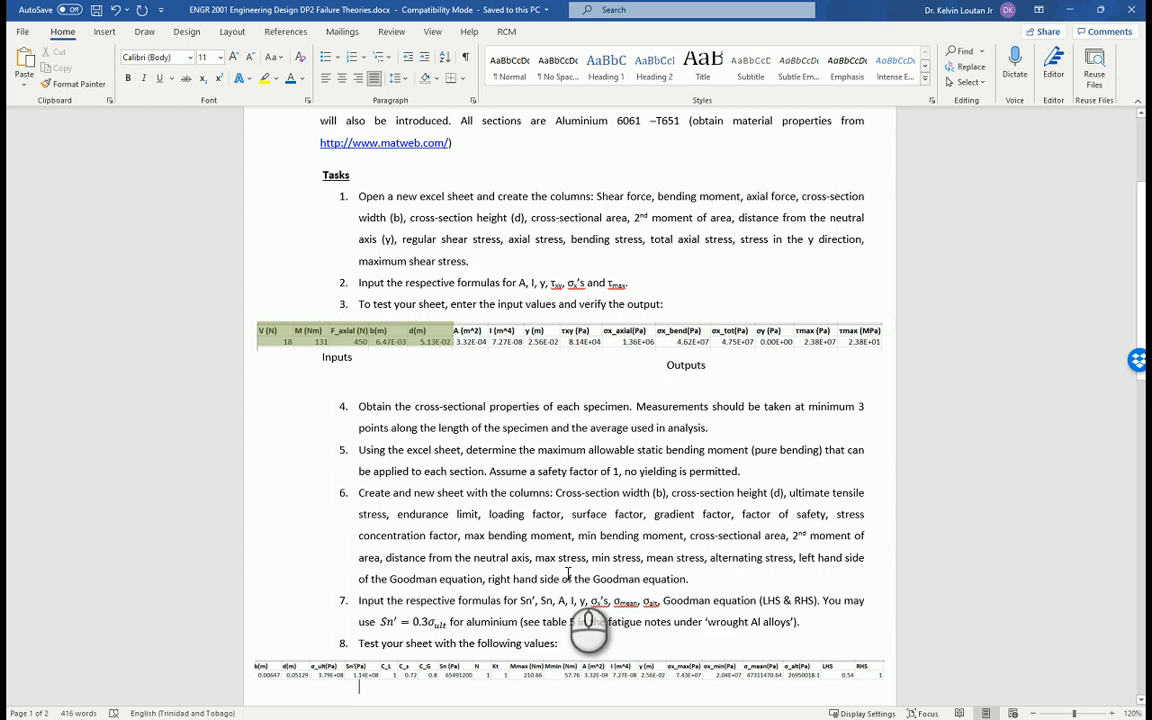
Read through the remaining tasks and submission requirements in the Word assignment document.
scroll(589, 633, down, 2)
scroll(568, 575, down, 5)
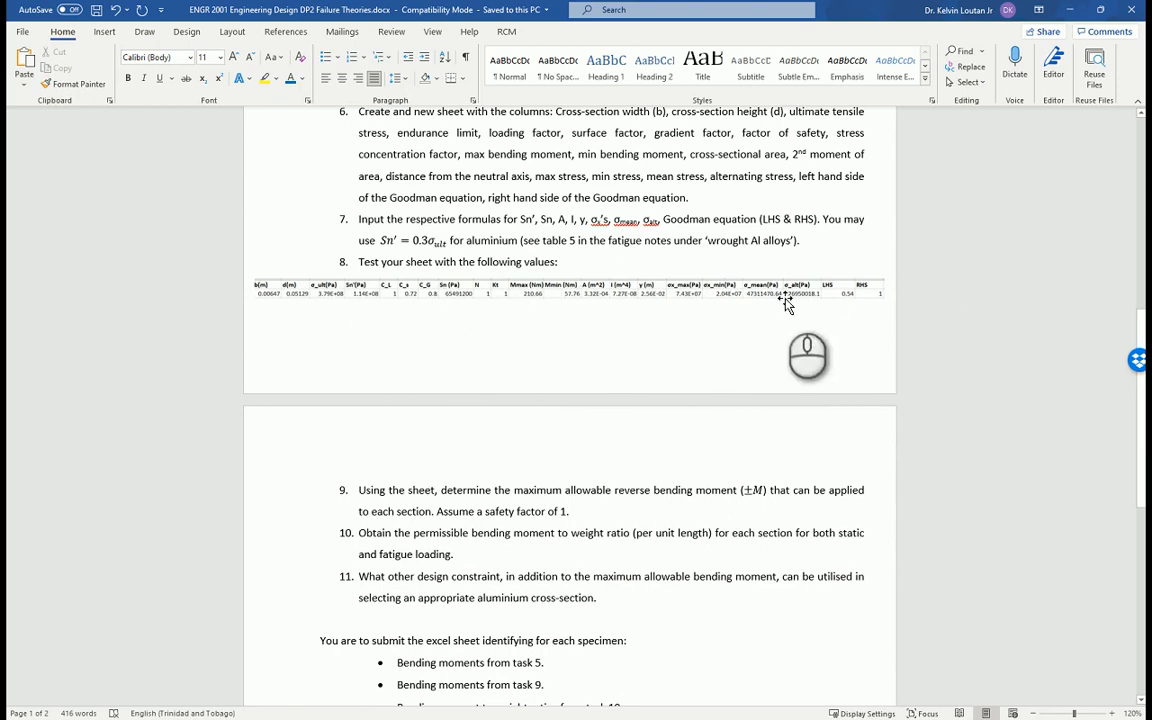
scroll(738, 390, down, 1)
scroll(738, 390, down, 3)
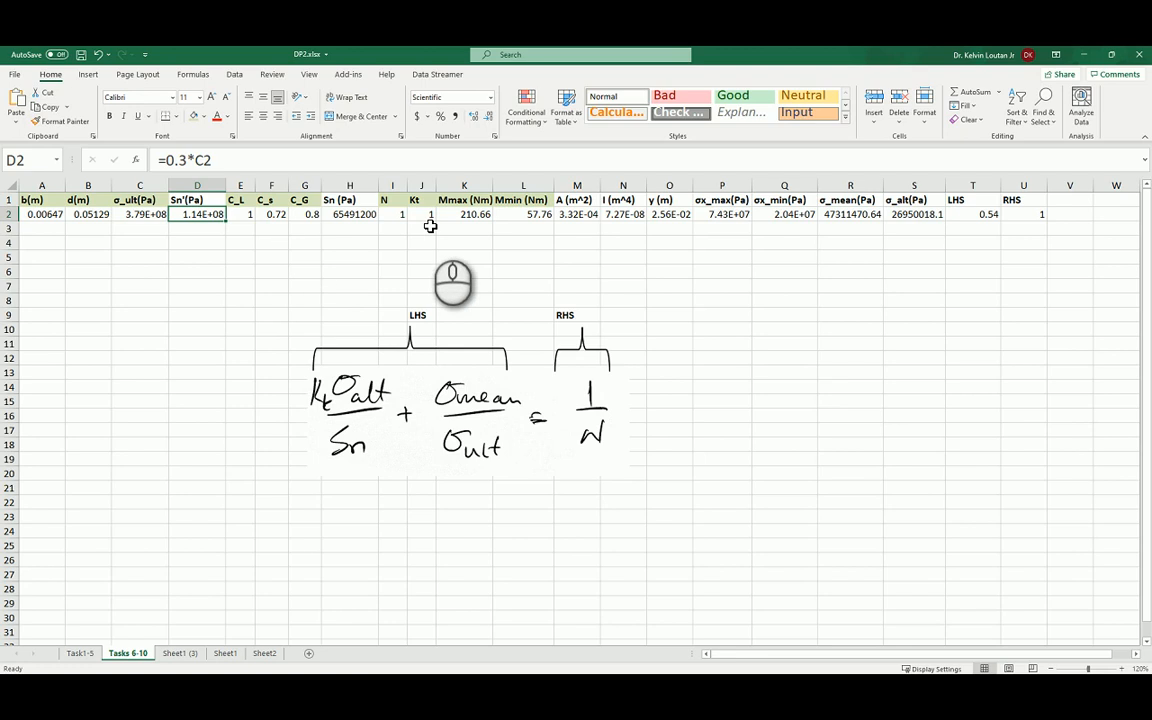
Back in the Excel sheet, enter the formula =-1*K2 for Mmin in L2 to make the bending moment fully reversed.
click(478, 215)
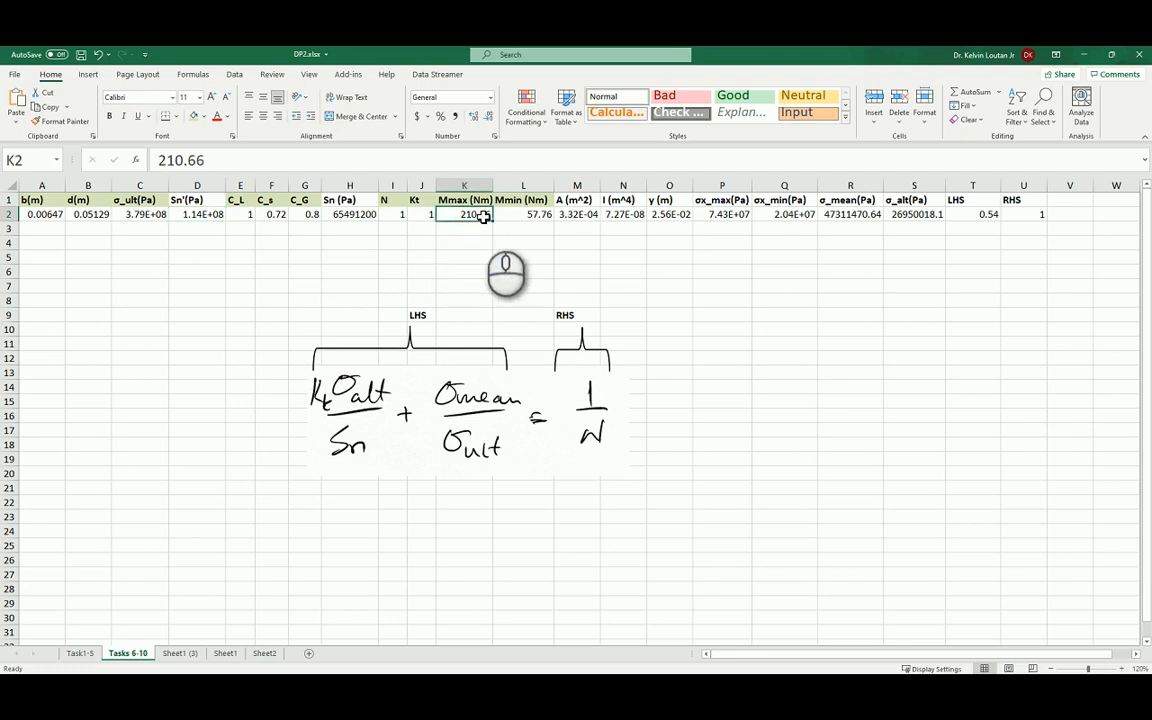
click(525, 216)
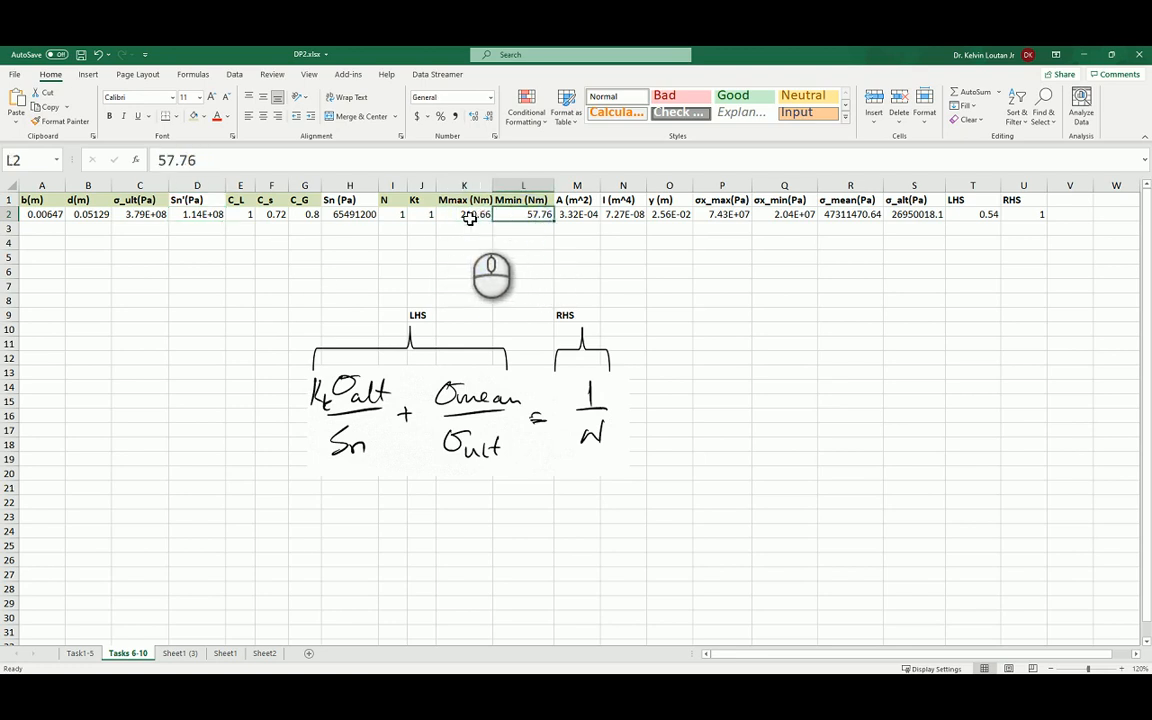
click(468, 216)
click(525, 216)
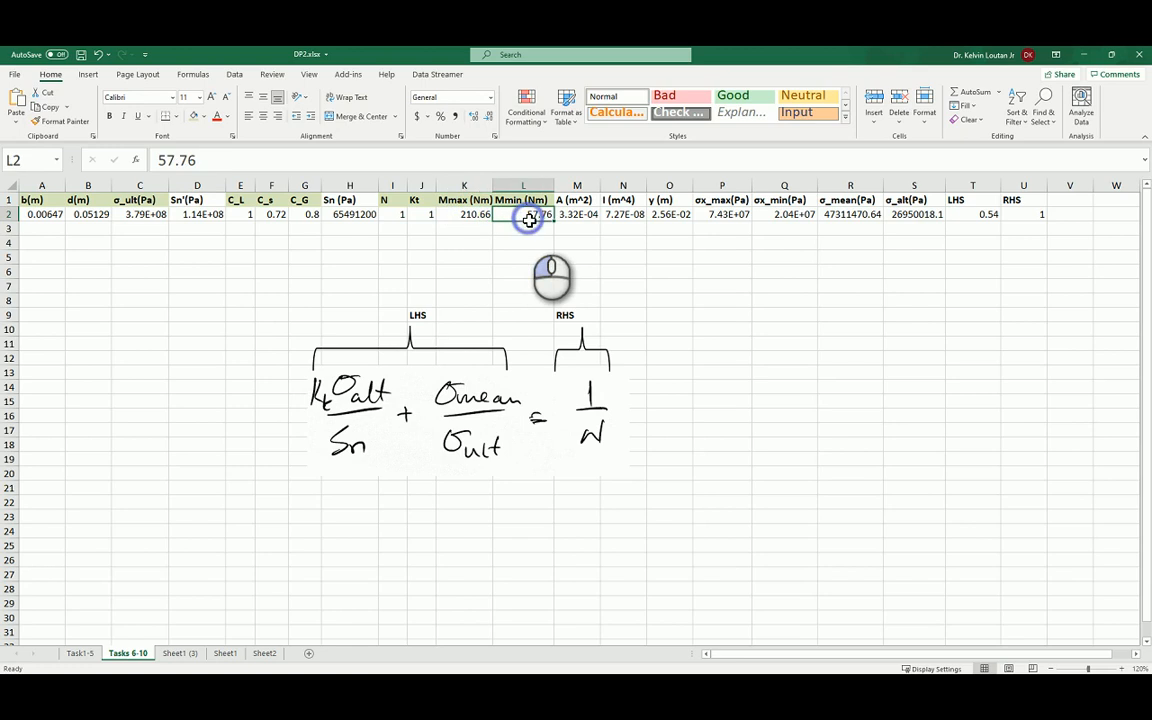
click(468, 216)
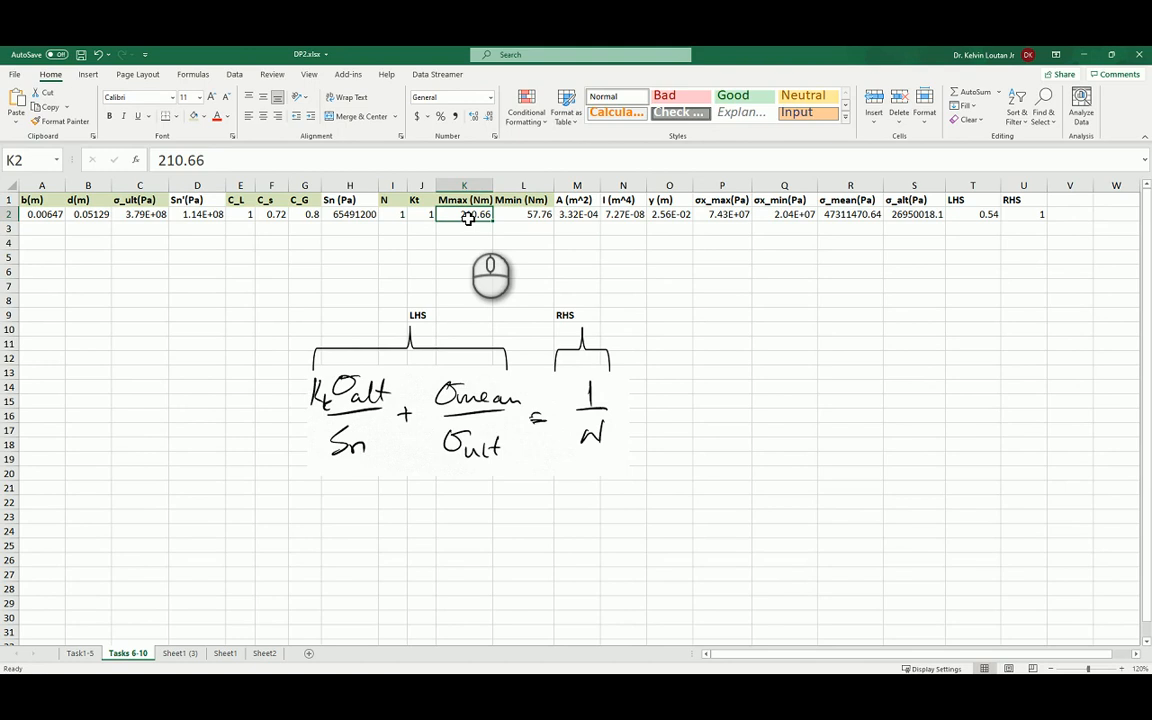
click(525, 216)
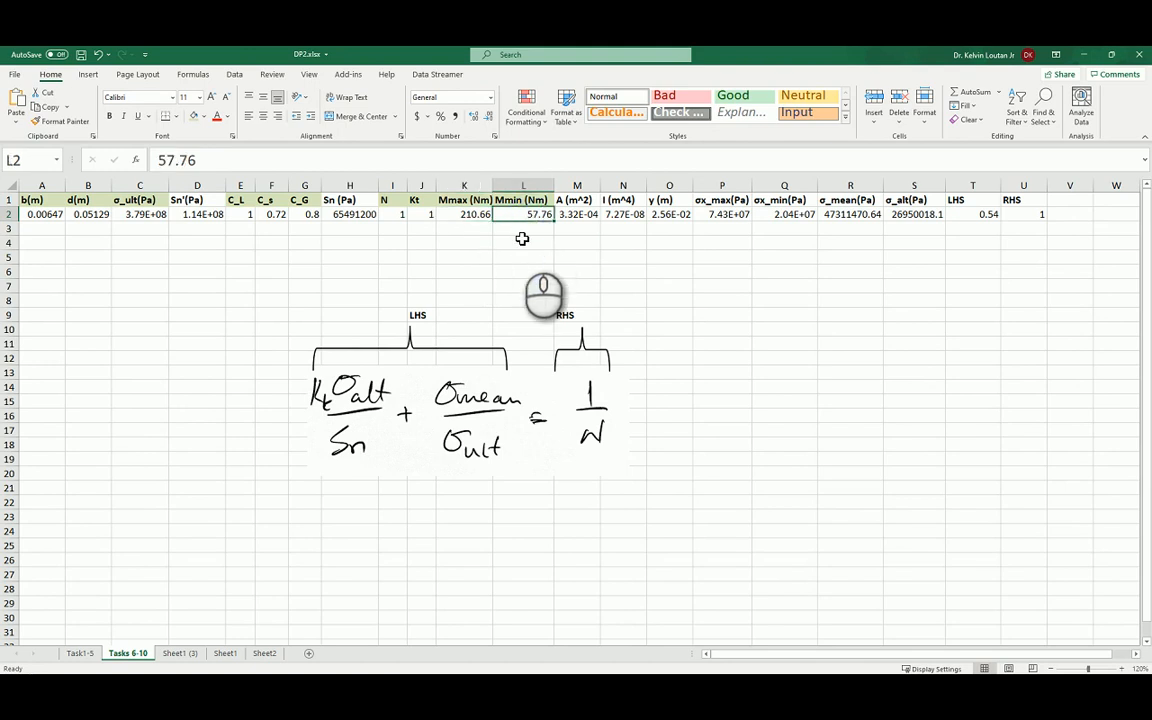
text(=)
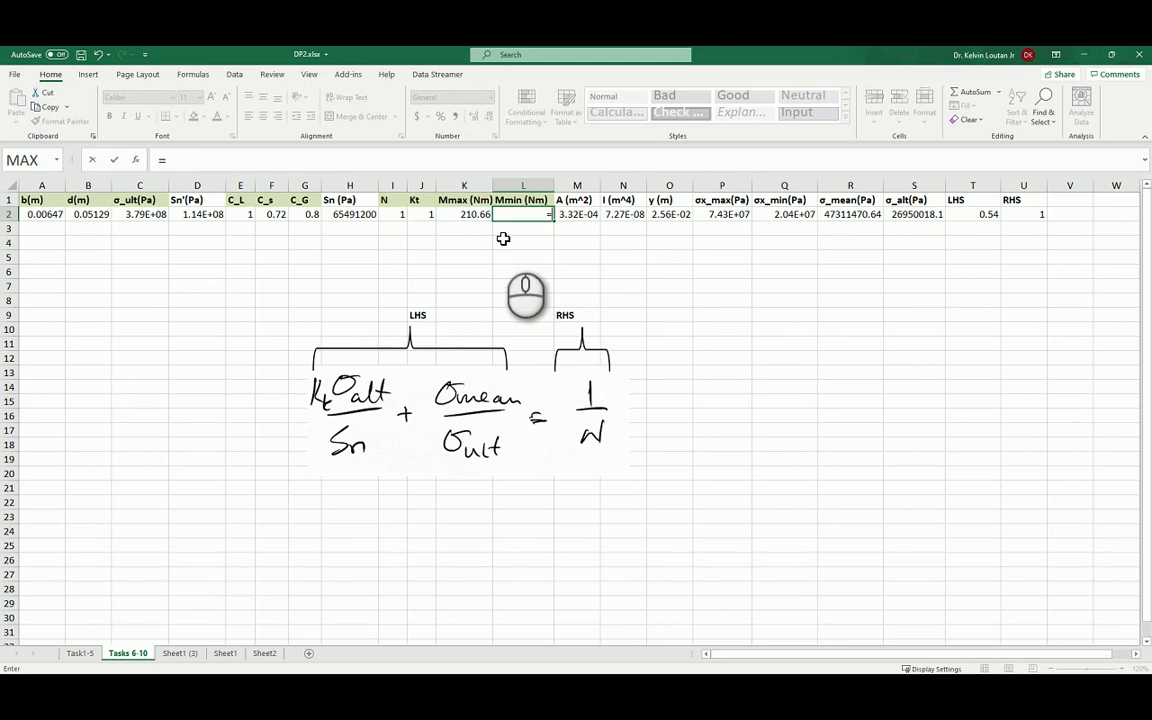
text(-1*)
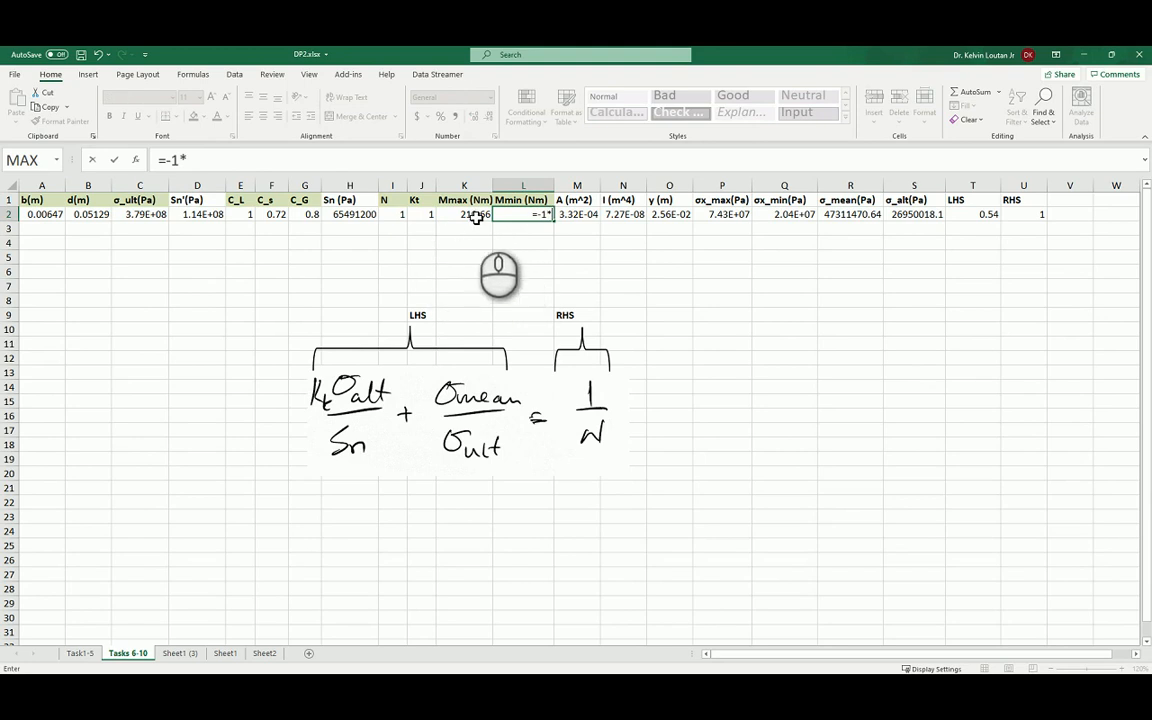
click(473, 215)
key(Return)
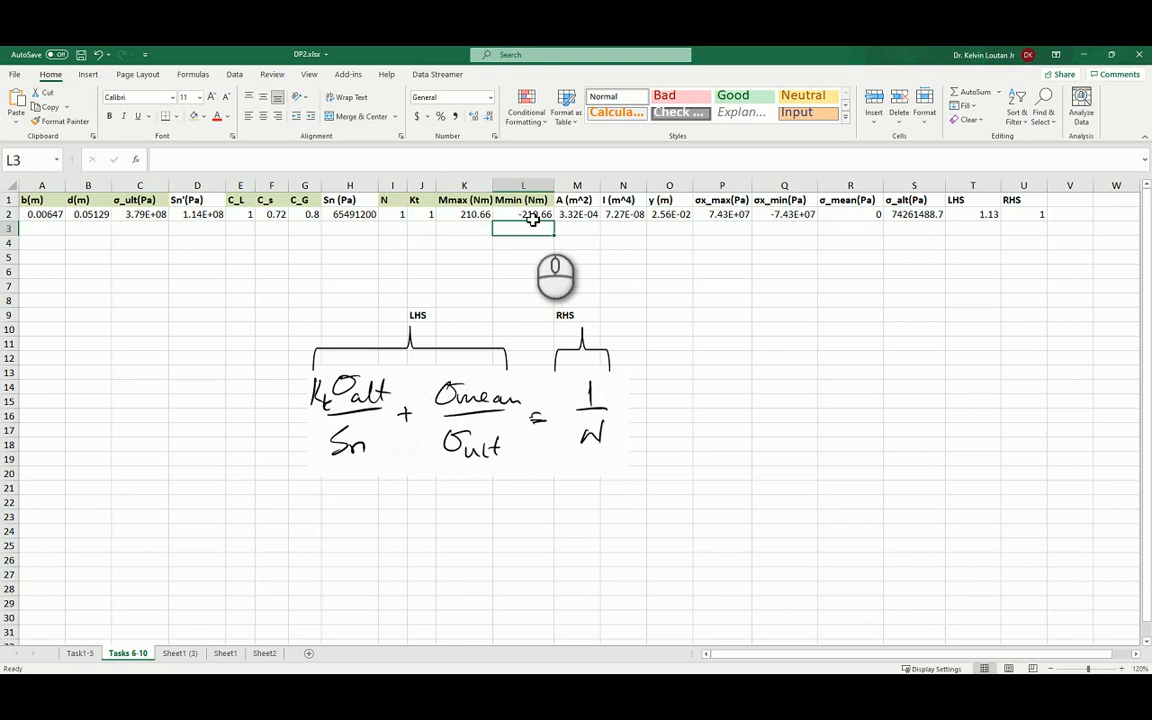
Set the maximum bending moment Mmax in K2 to 205 Nm.
click(467, 216)
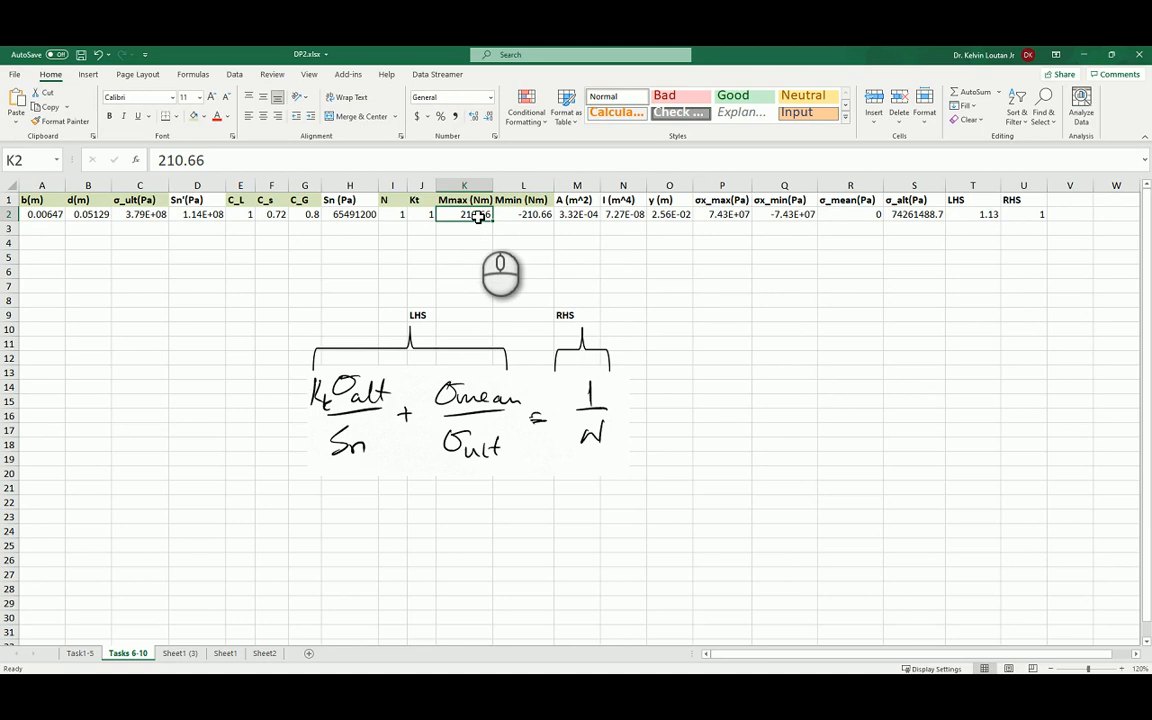
click(352, 159)
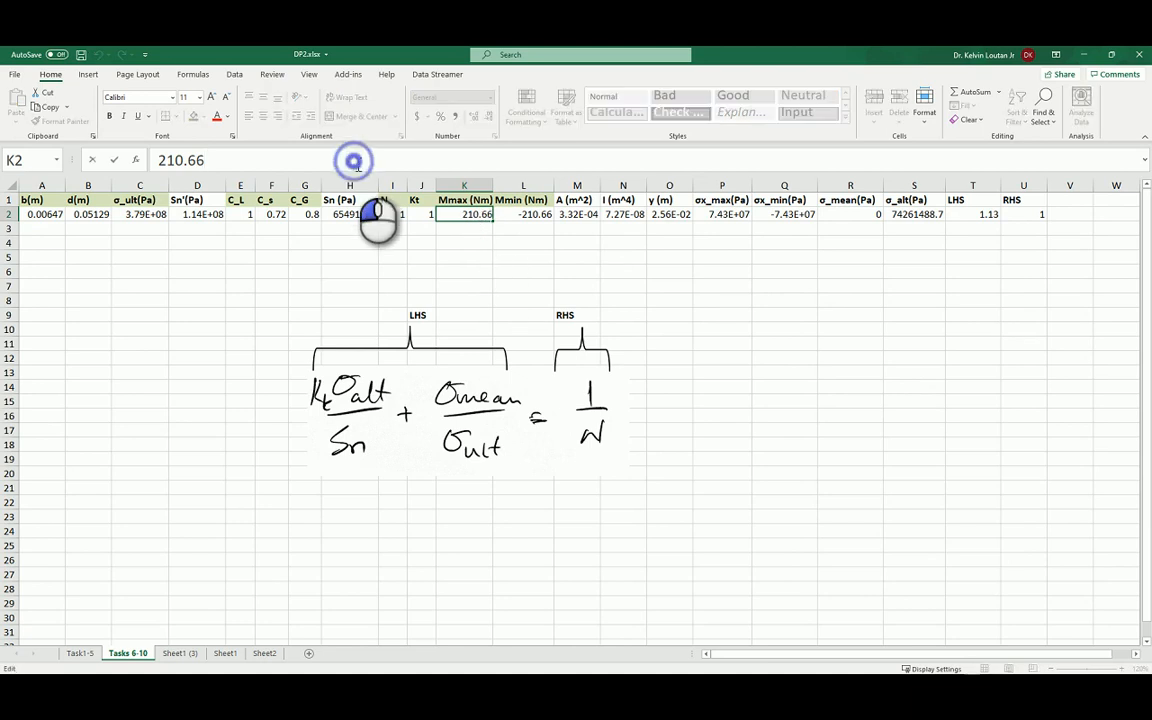
double_click(352, 159)
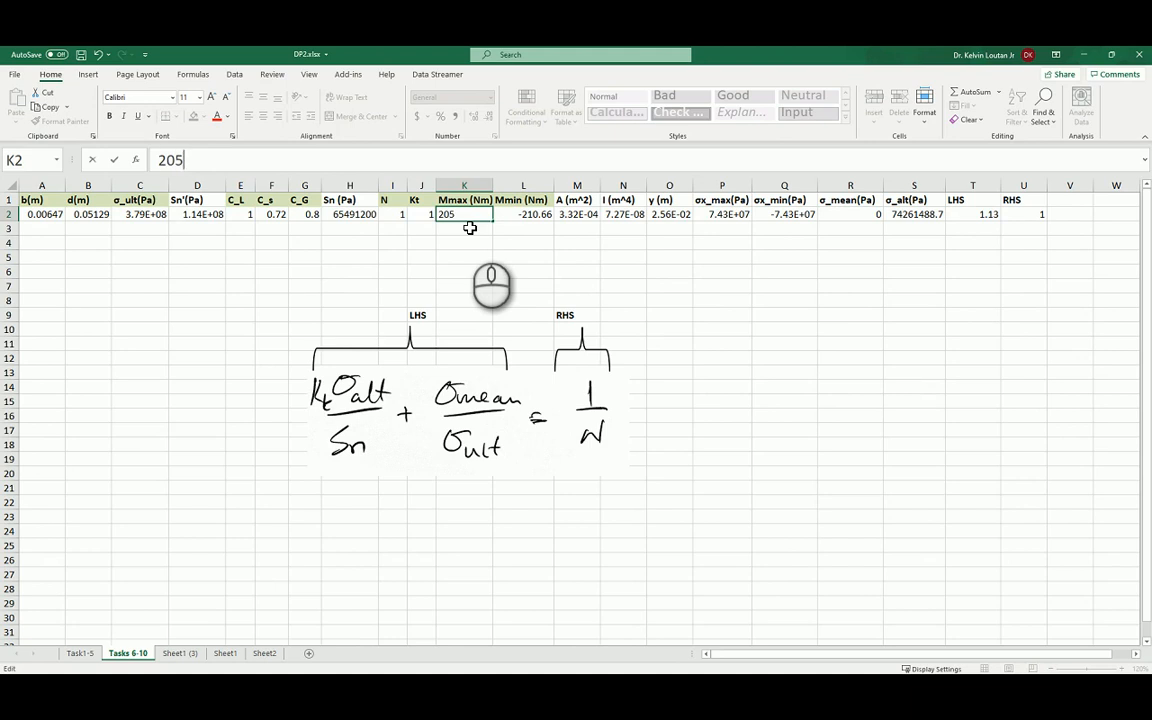
text(205)
key(Return)
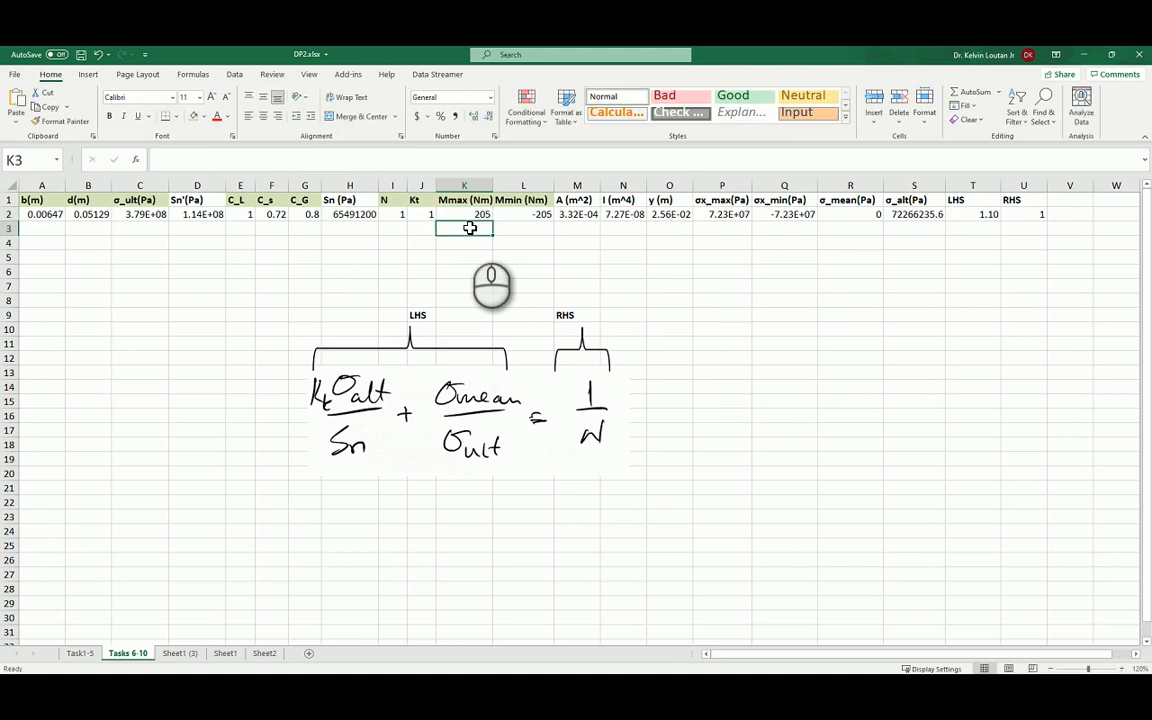
Try maximum bending moments Mmax of 200, 190 and 180 Nm in K2 to match LHS with RHS.
click(472, 216)
text(2)
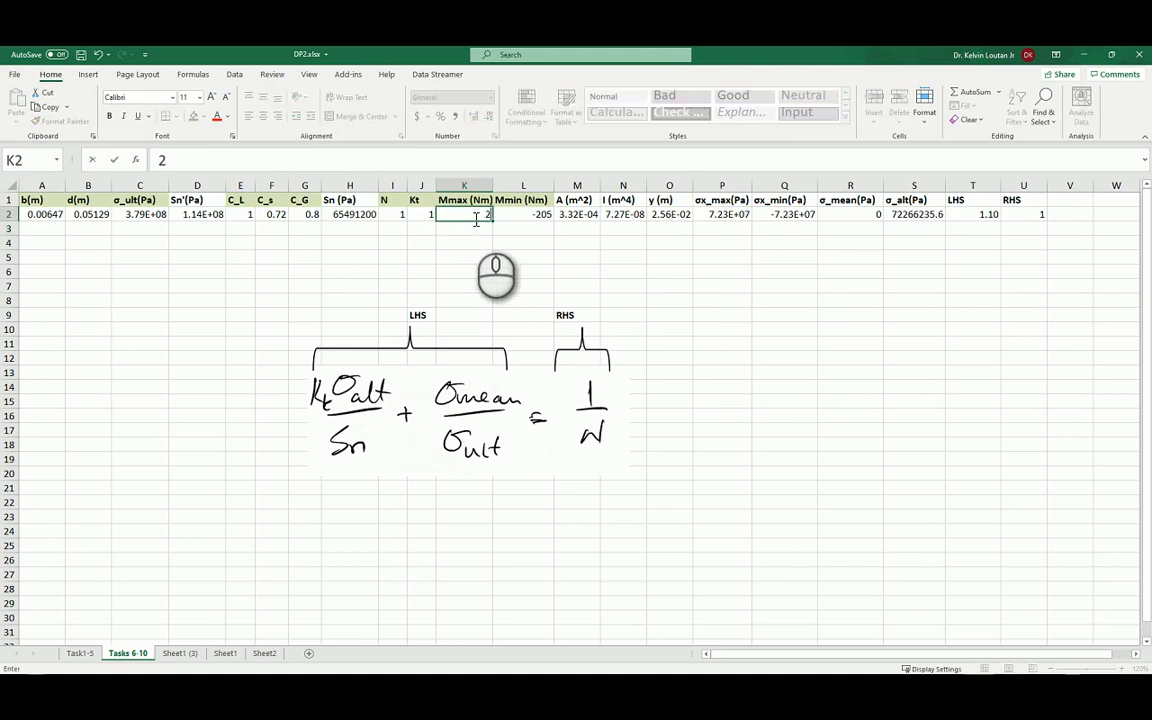
key(Return)
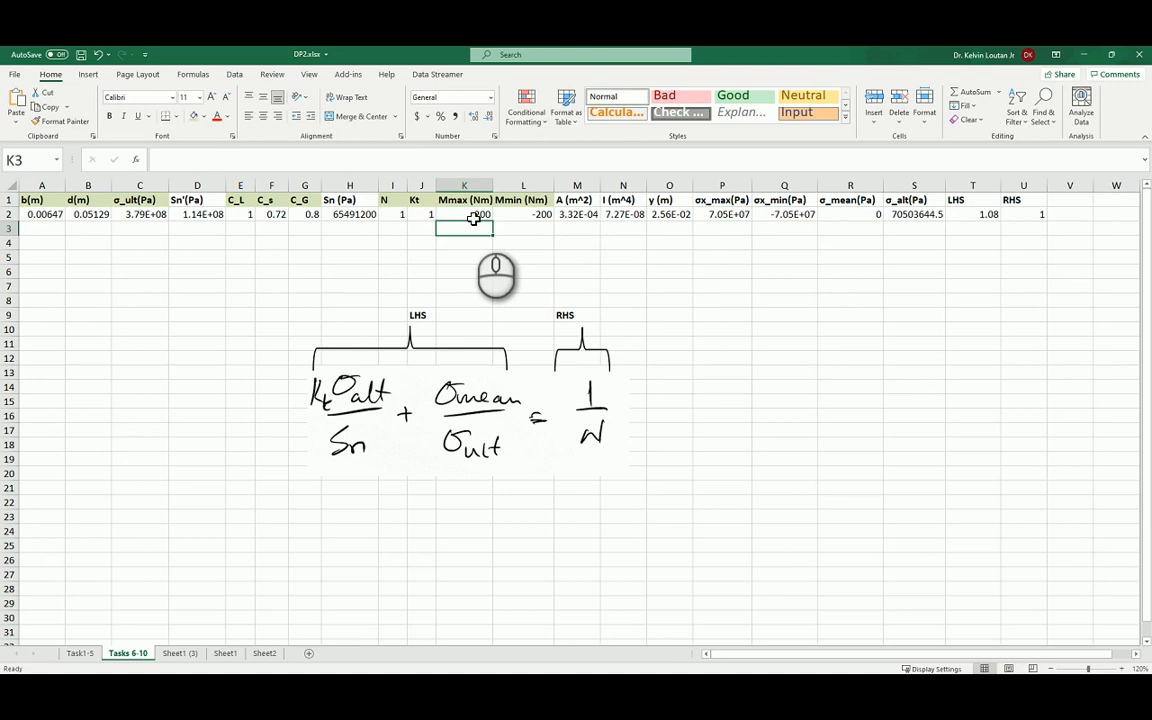
click(474, 216)
text(19)
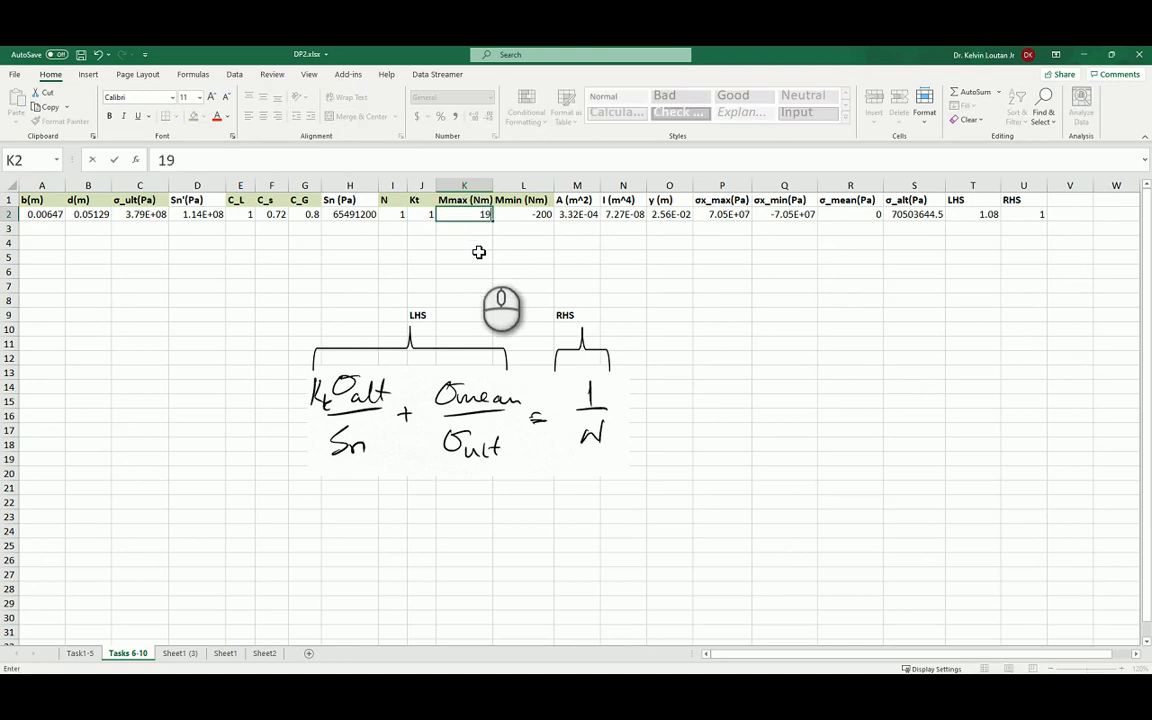
text(0)
key(Return)
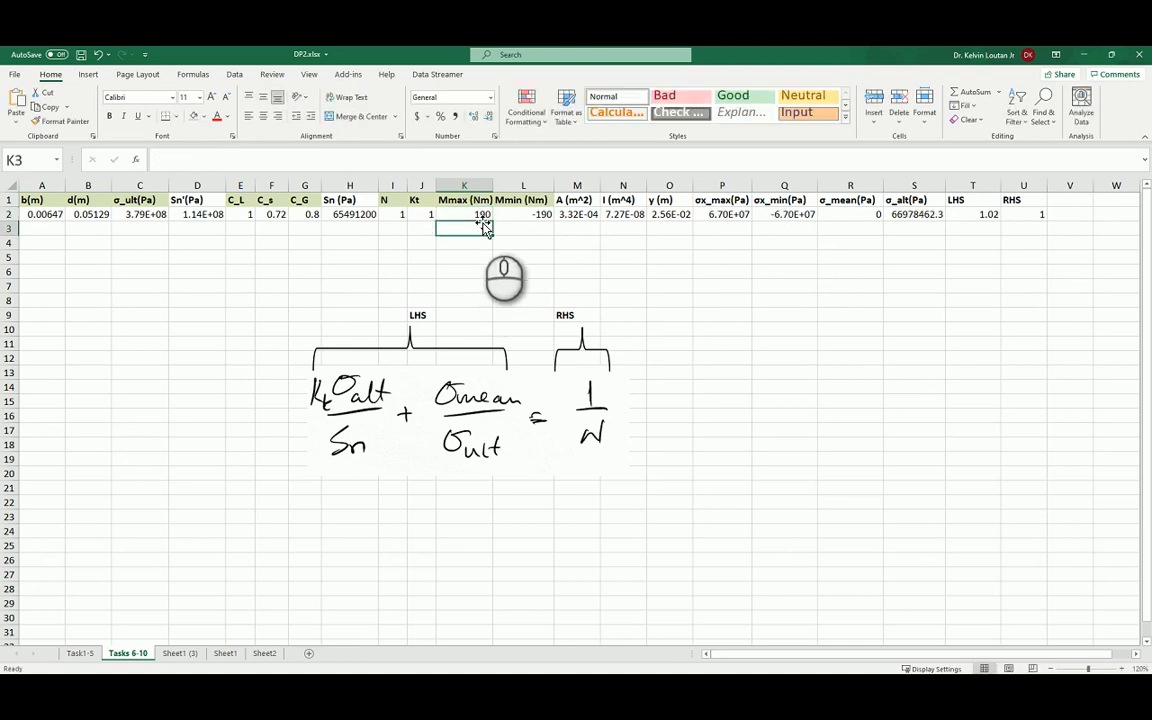
click(483, 216)
text(1)
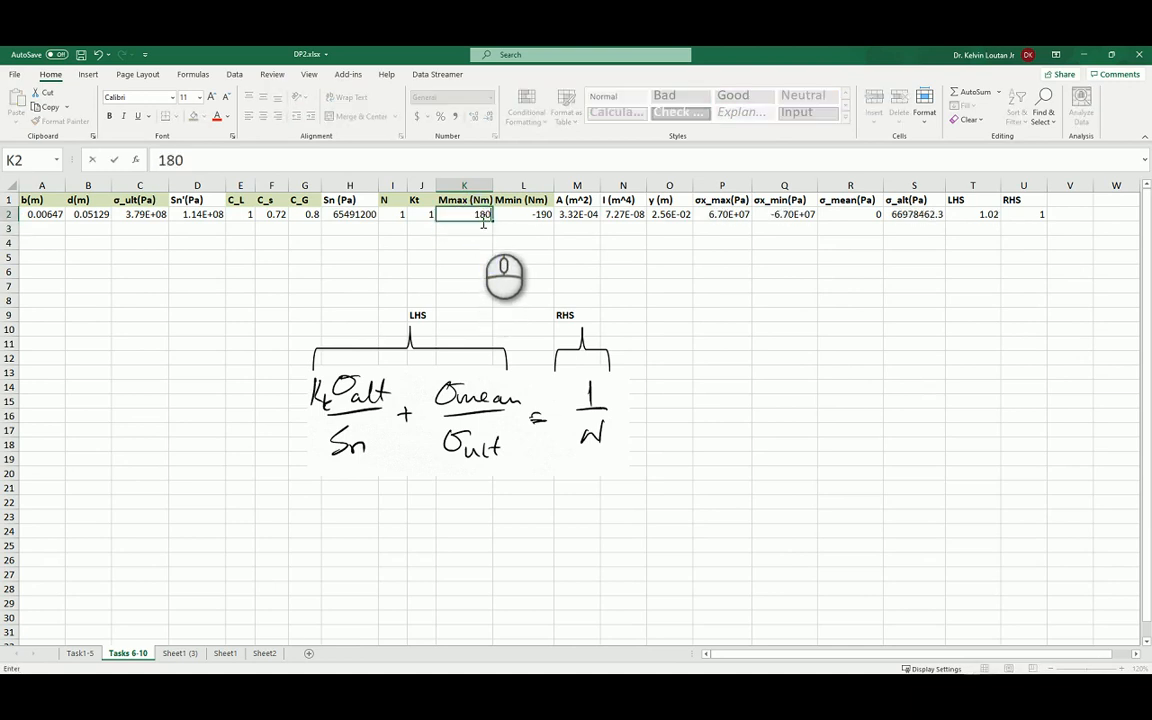
key(Return)
Set the maximum bending moment Mmax in K2 to 185 Nm.
click(483, 216)
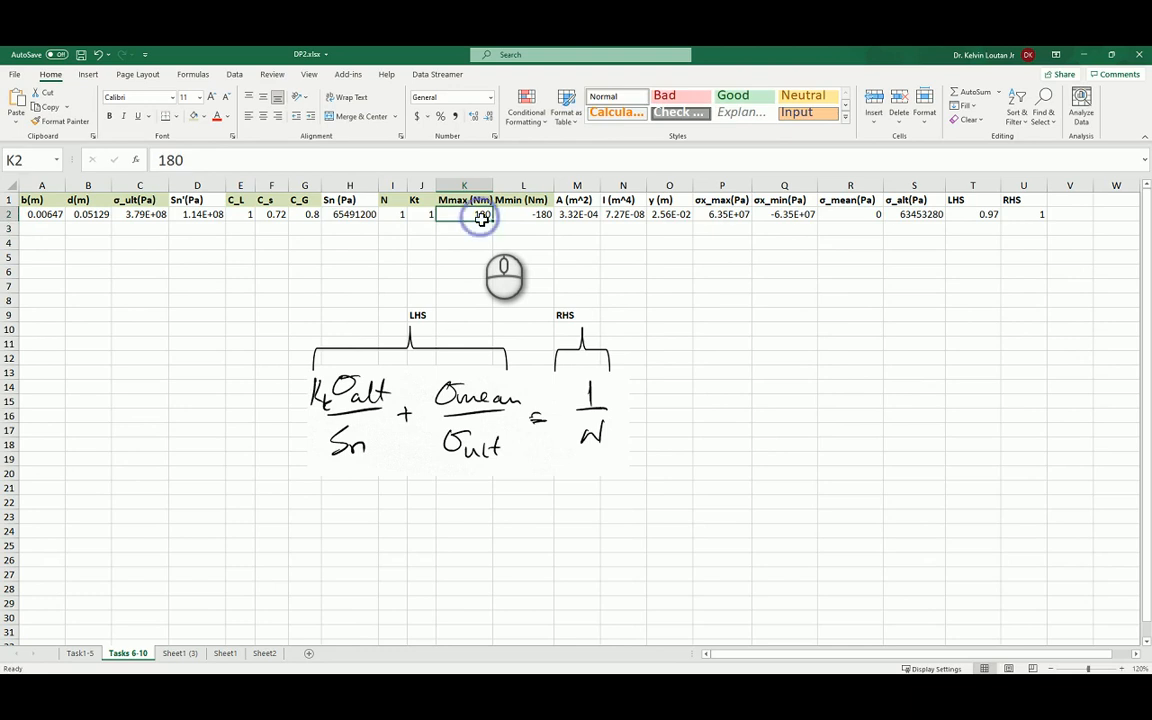
text(185)
key(Return)
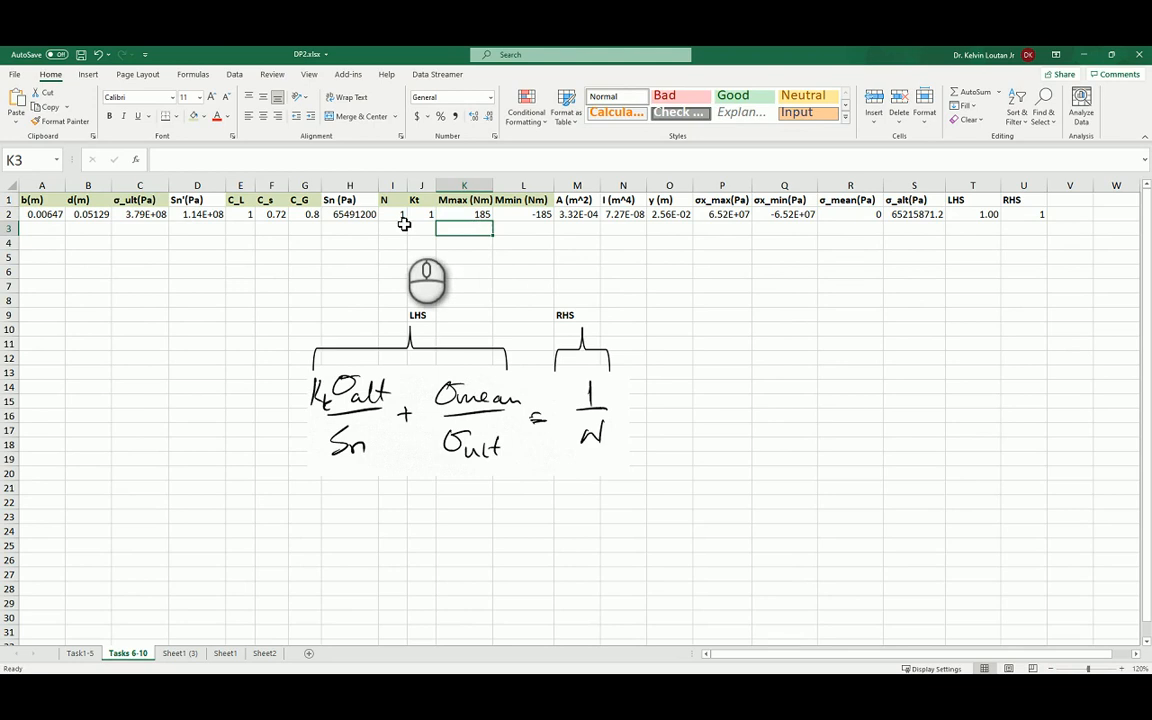
On the Task1-5 sheet, fill the calculation row A2:O2 down through row 4 for additional cross-sections.
click(79, 653)
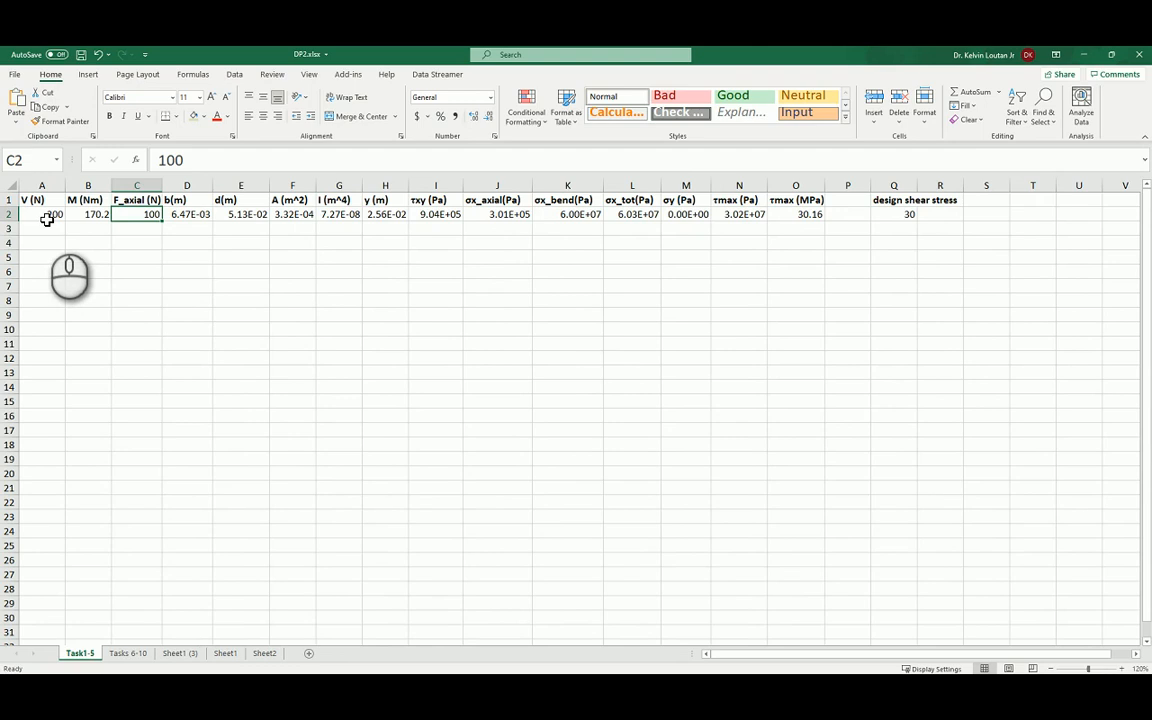
drag(47, 216, 805, 217)
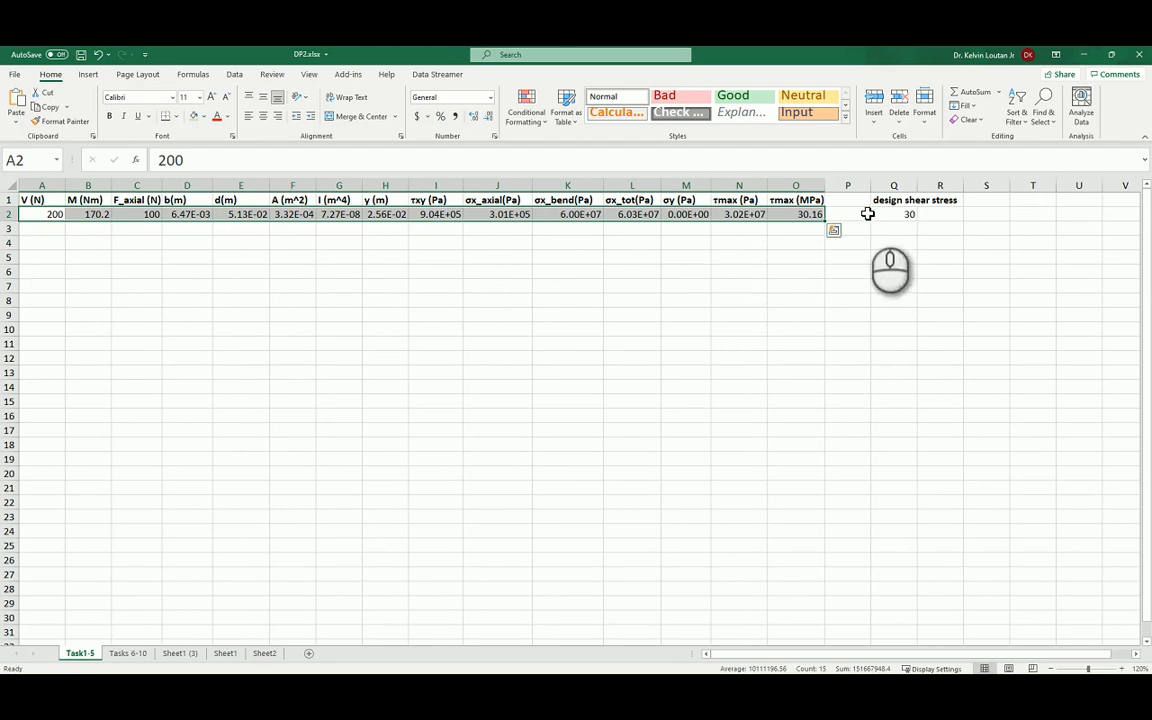
drag(824, 221, 823, 247)
click(531, 354)
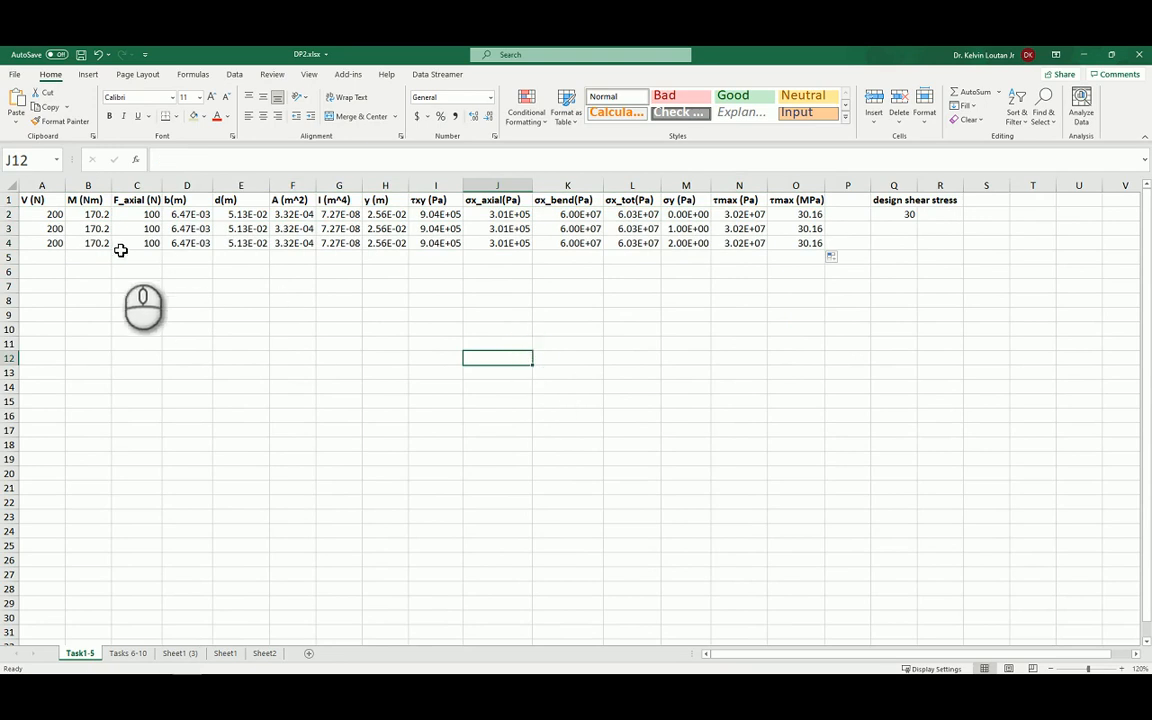
Inspect the area formula in F3 and the b and d cells of rows 3 and 4, and return to the Tasks 6-10 sheet.
click(290, 229)
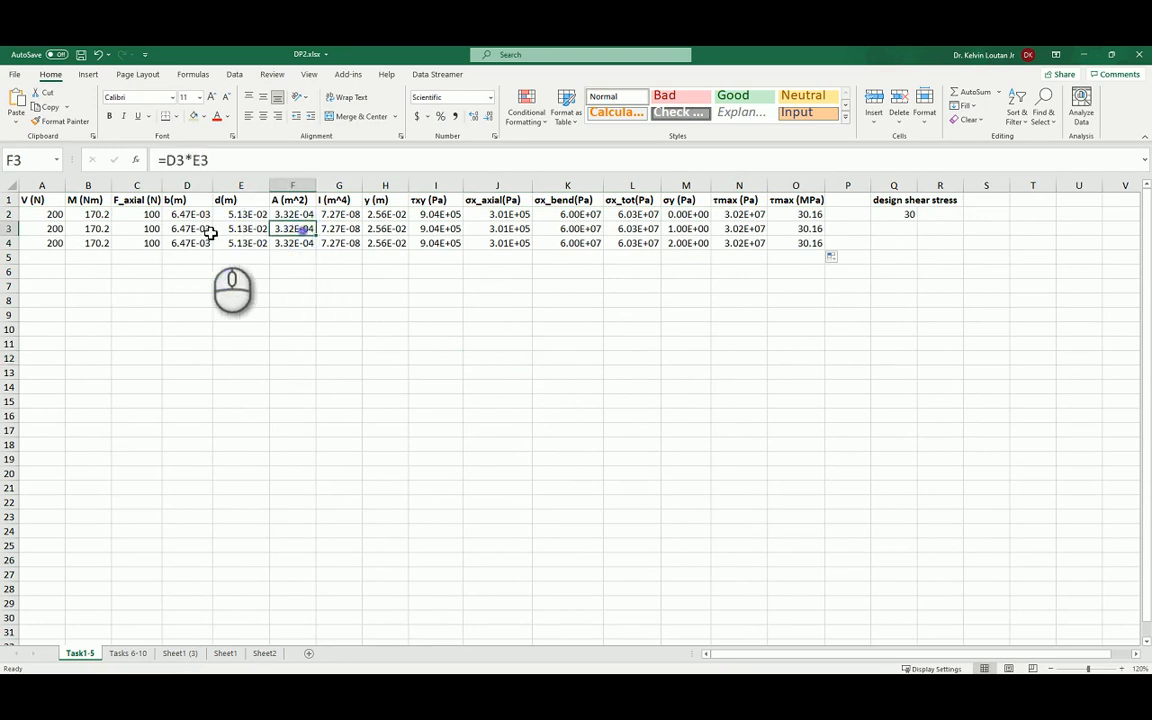
click(185, 229)
click(236, 229)
click(196, 243)
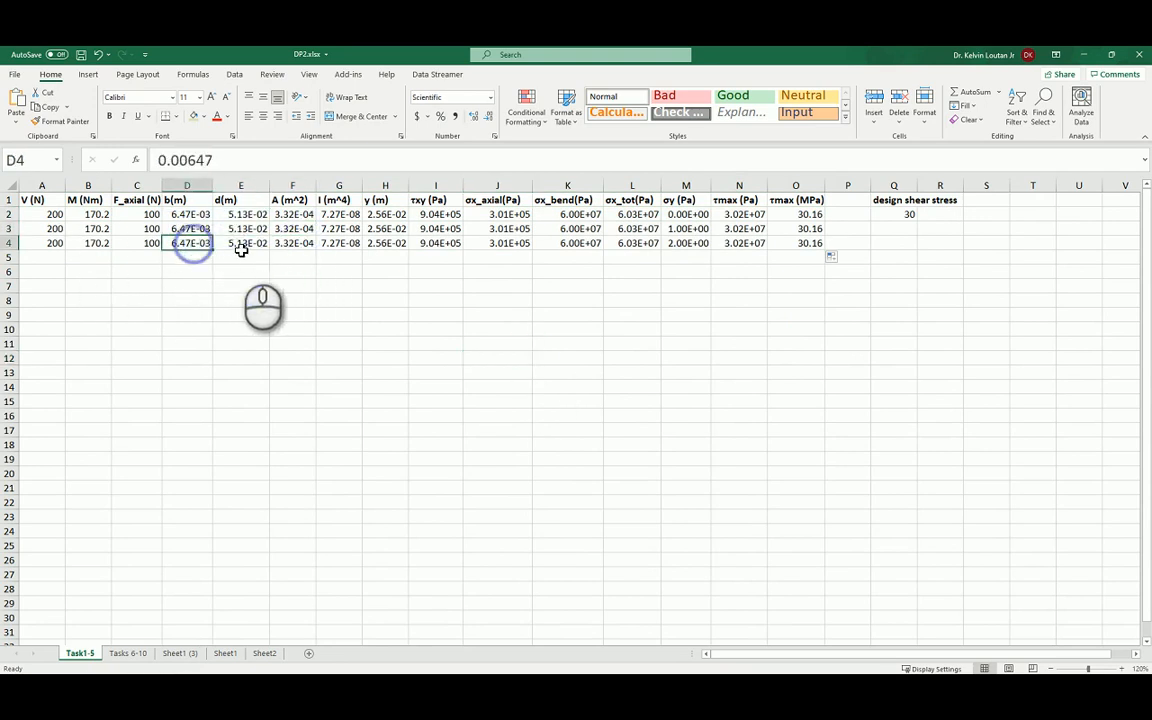
click(240, 243)
click(128, 655)
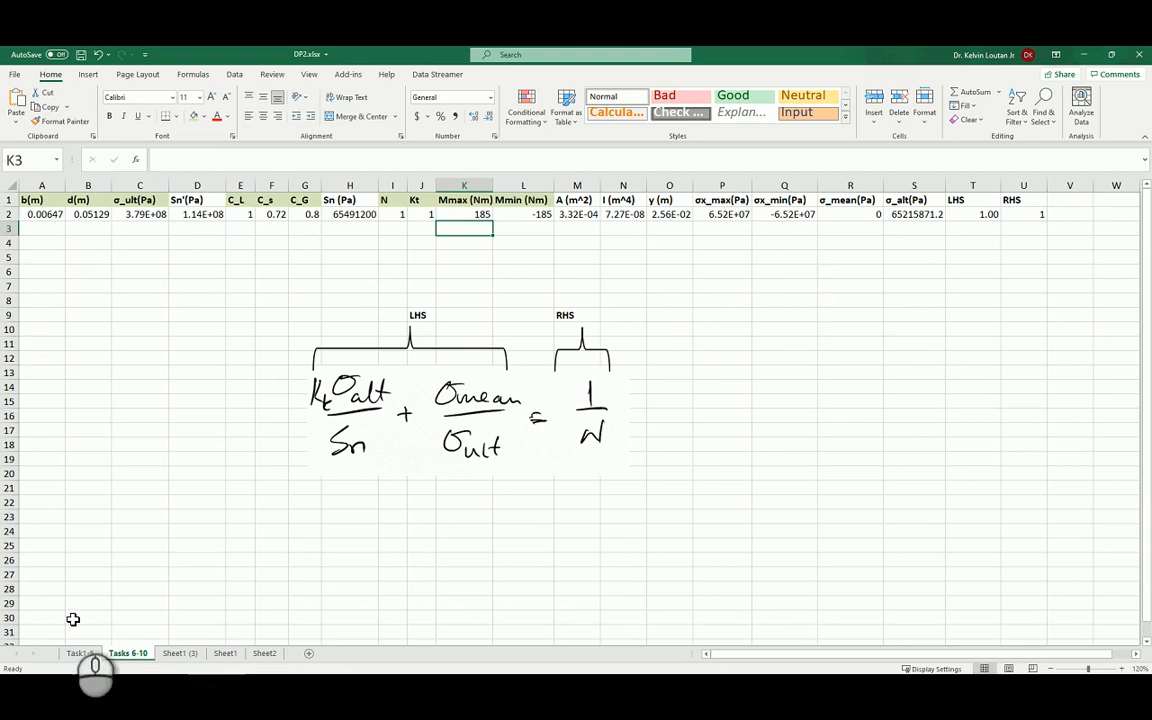
key(alt+Tab)
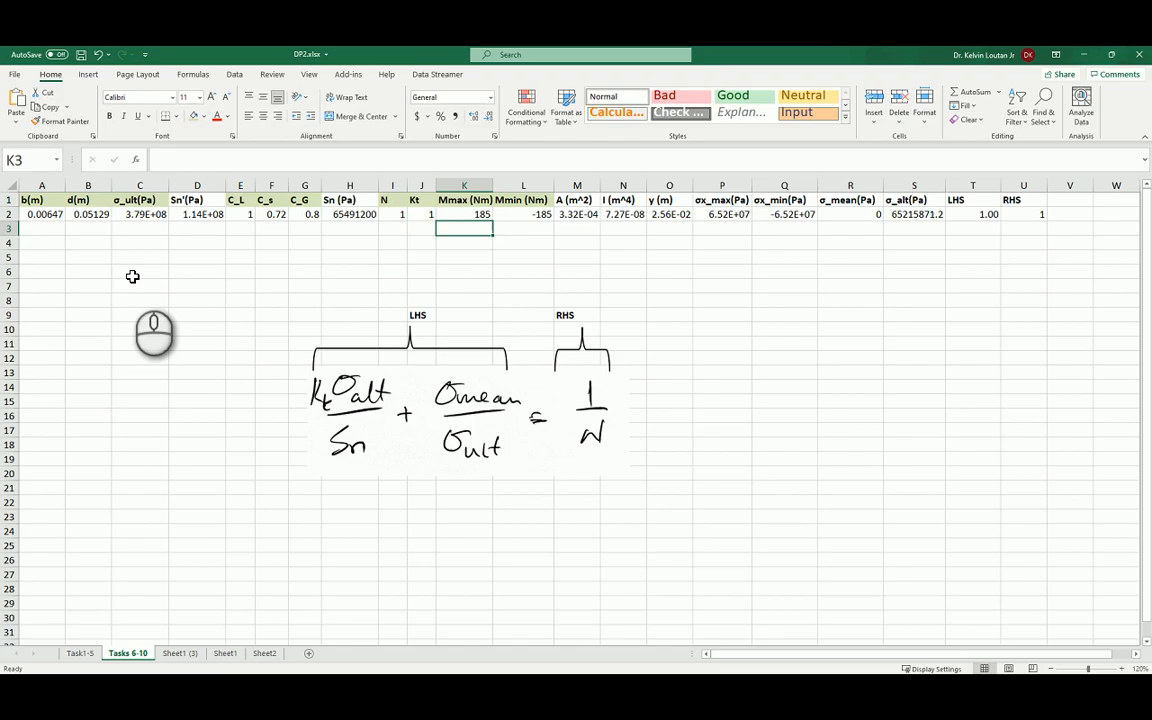
click(120, 270)
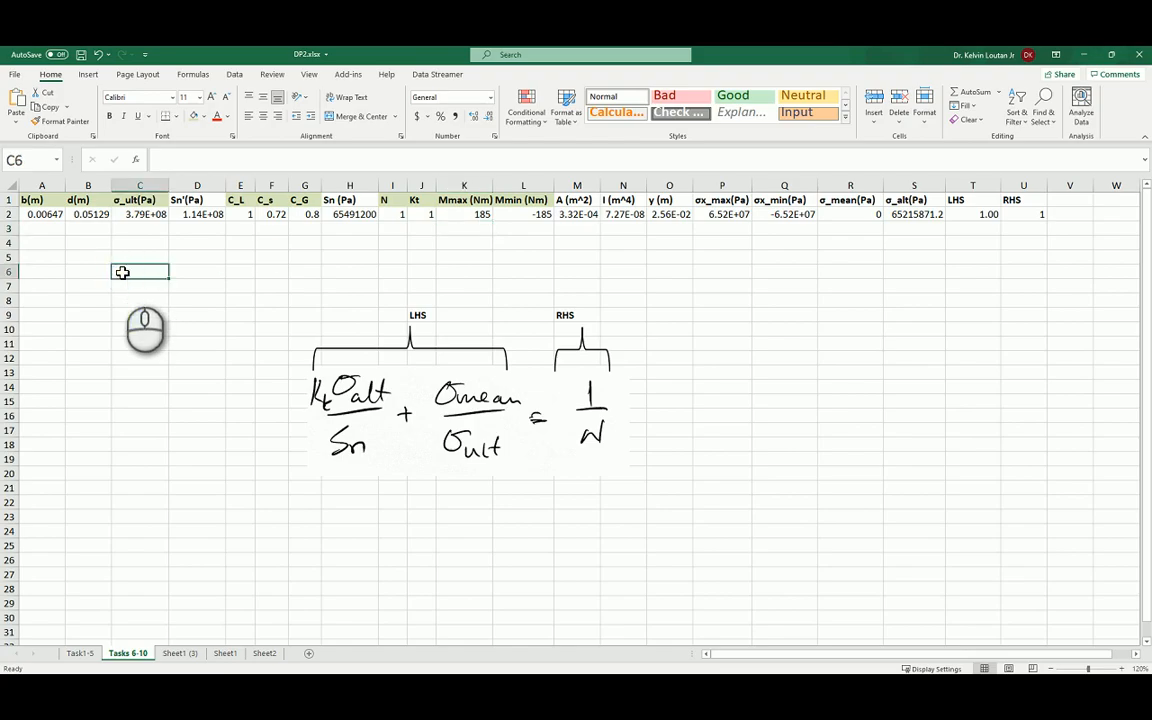
text(hfghfgh)
key(BackSpace)
key(BackSpace)
key(BackSpace)
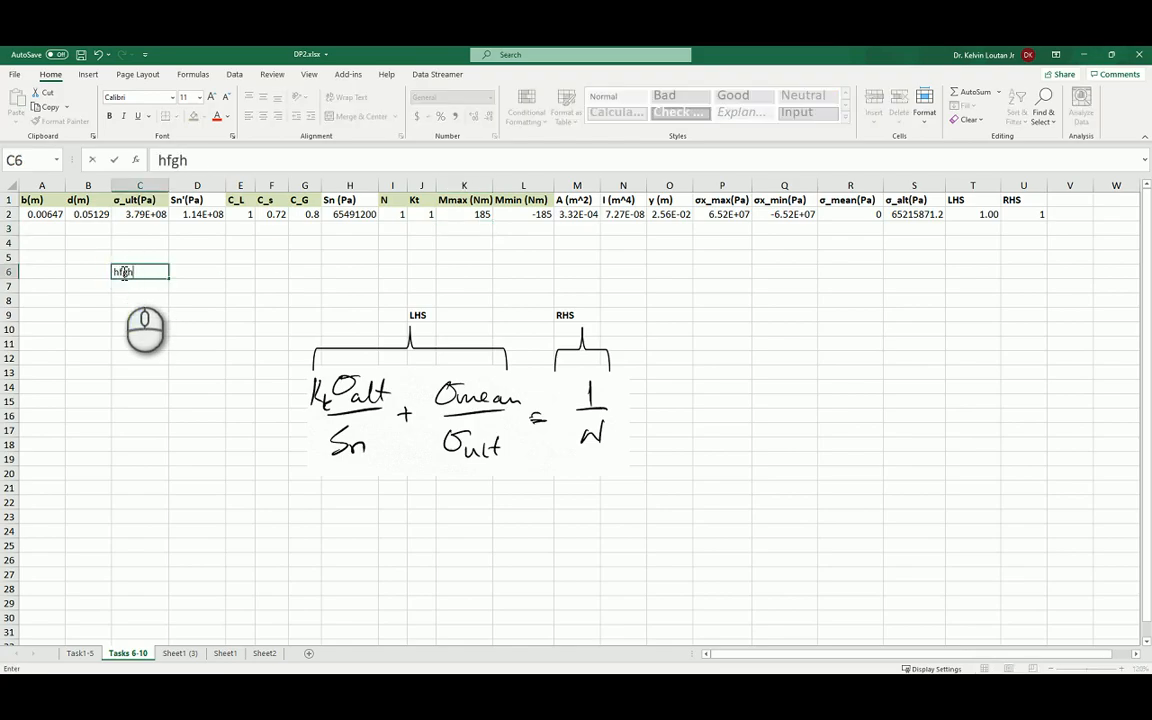
key(BackSpace)
key(BackSpace)
key(BackSpace)
key(BackSpace)
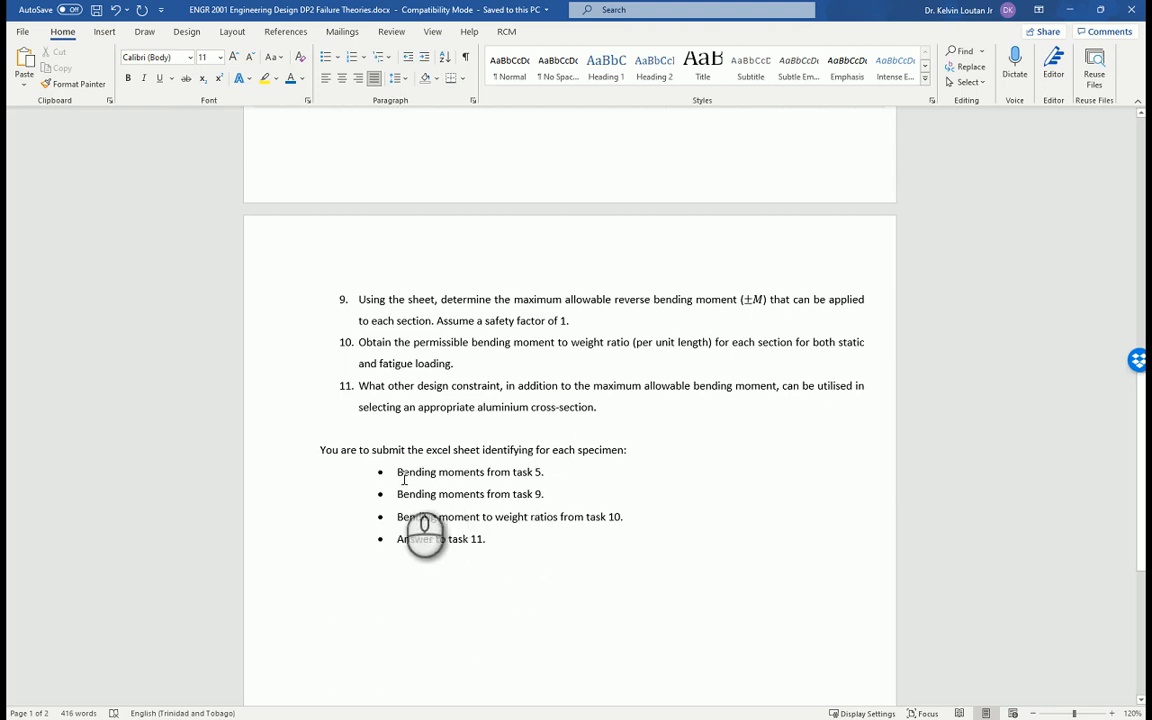
In the Word assignment document, highlight the words "Bending moments" in the task 5 submission item.
drag(398, 474, 458, 478)
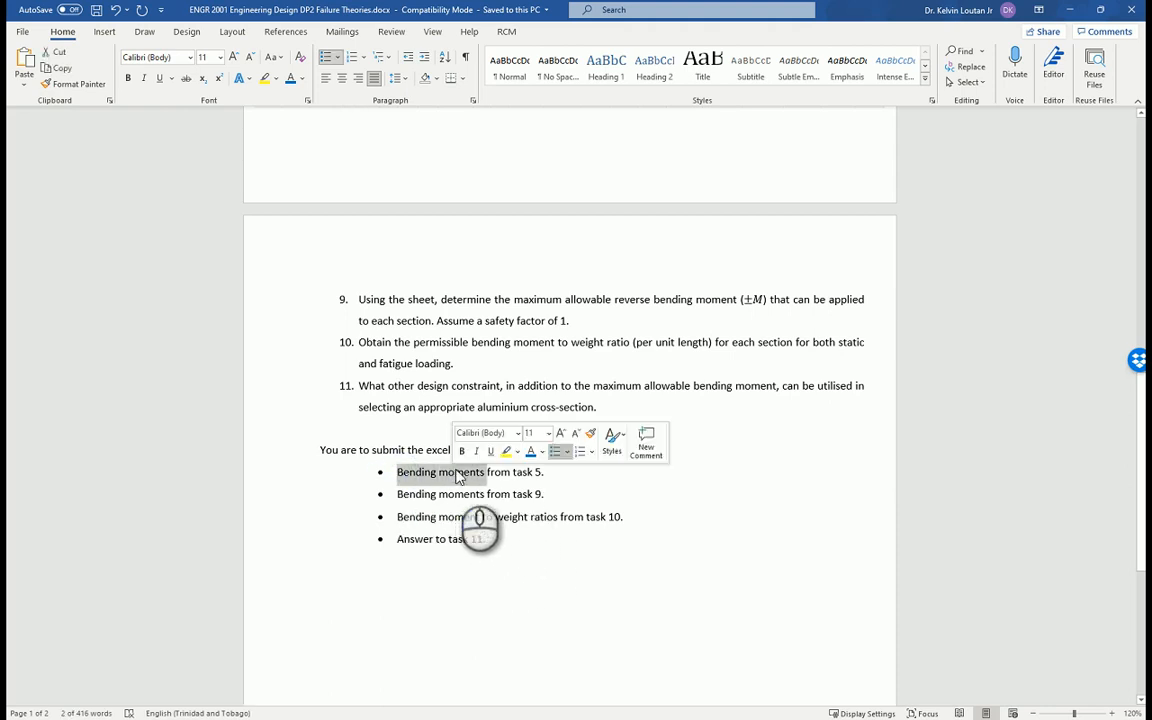